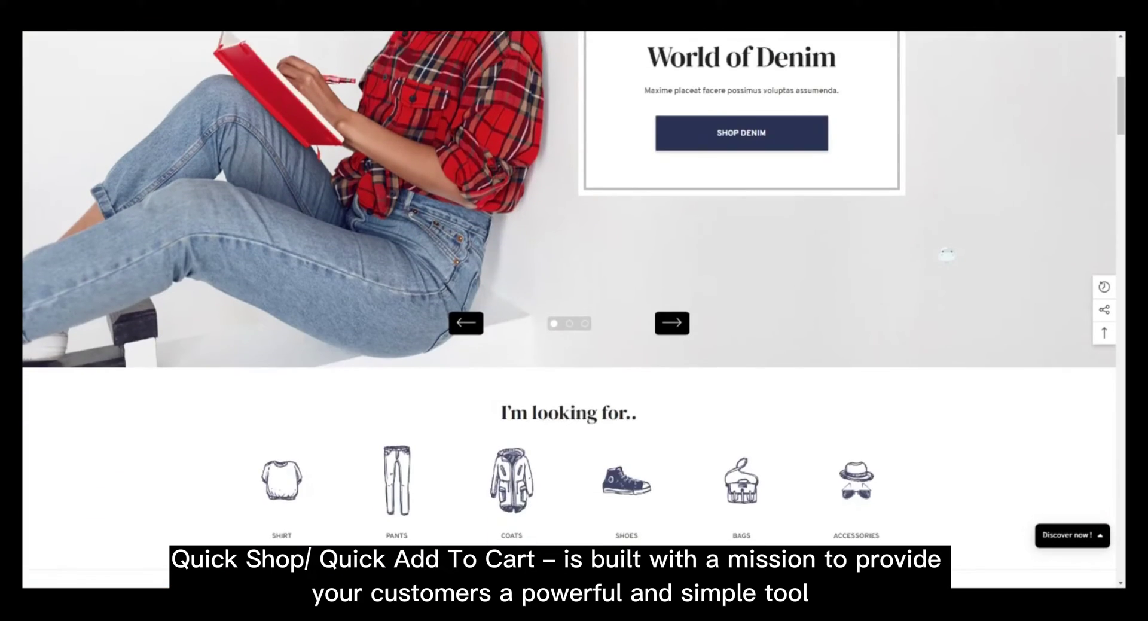
scroll(943, 254, down, 8)
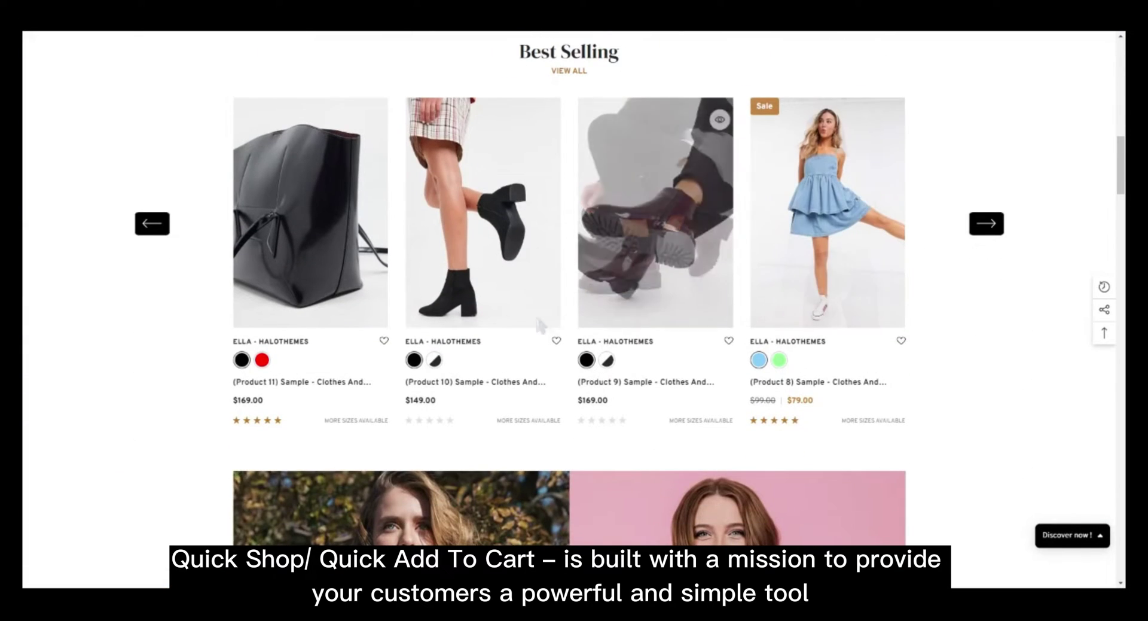
- Add Product 10 in size 36 to the cart and close the cart drawer
click(482, 299)
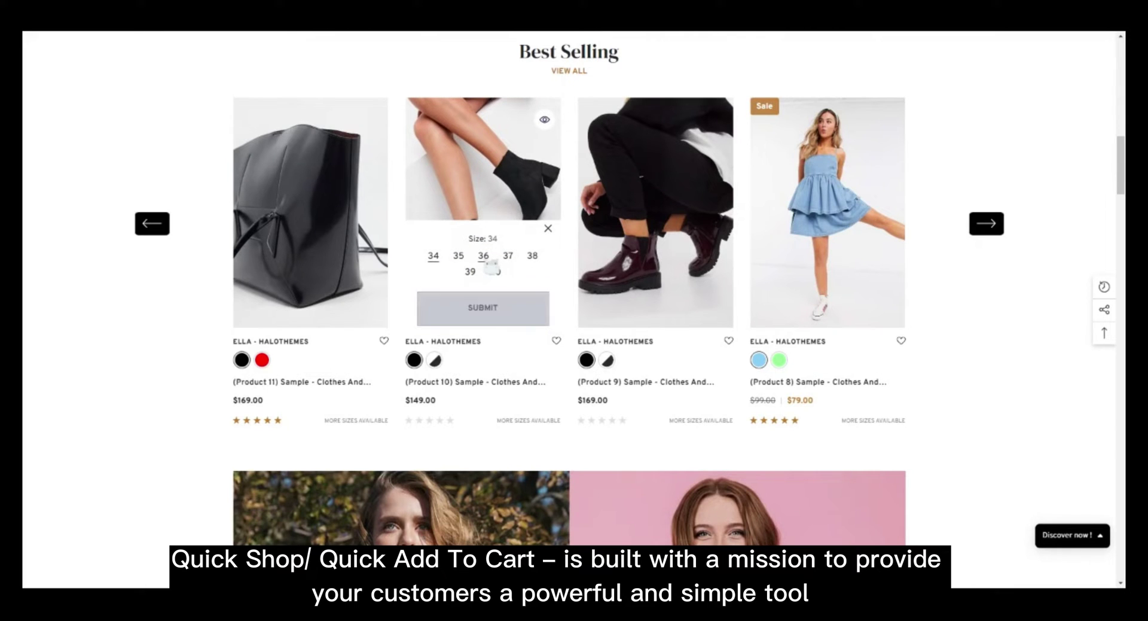
click(488, 260)
click(483, 307)
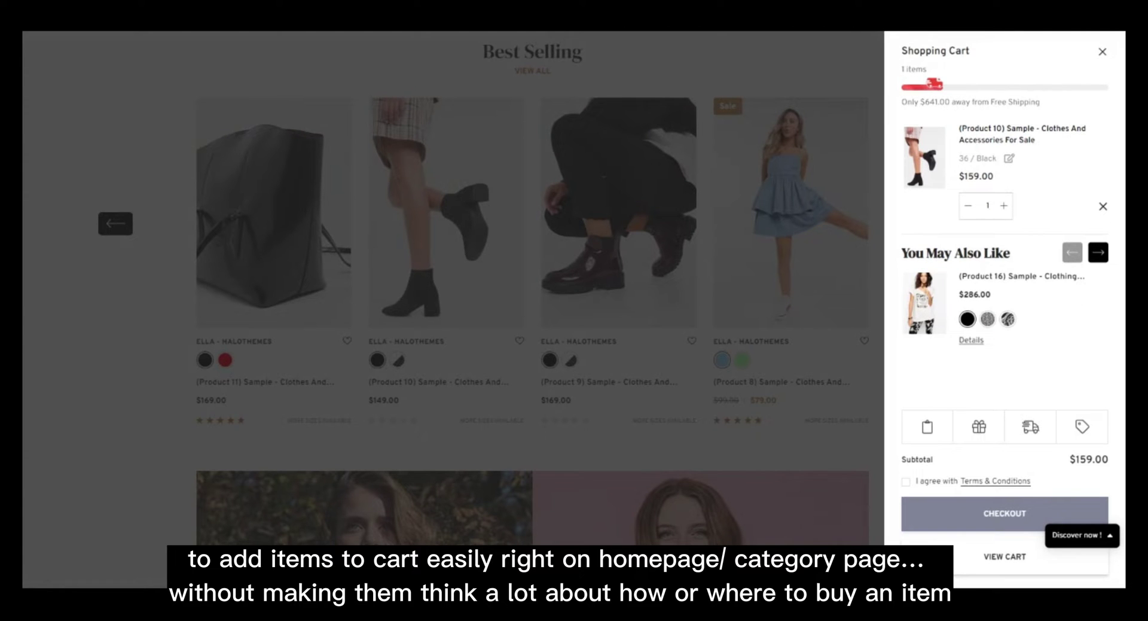
click(487, 309)
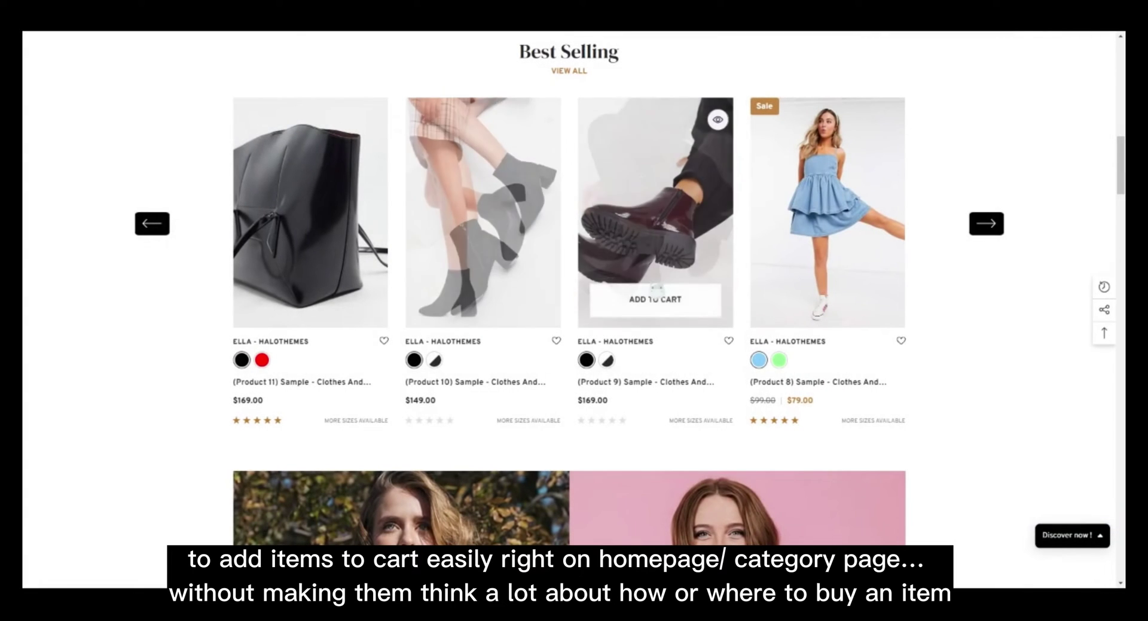
- Add Product 9 in size 40 to the cart
click(658, 297)
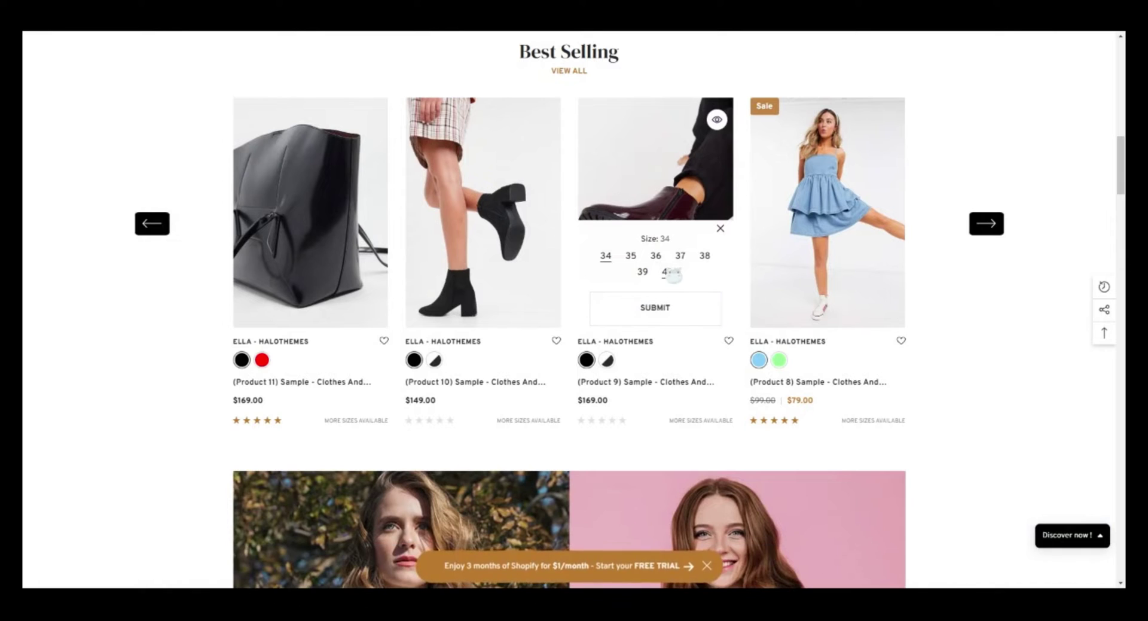
click(667, 271)
click(661, 307)
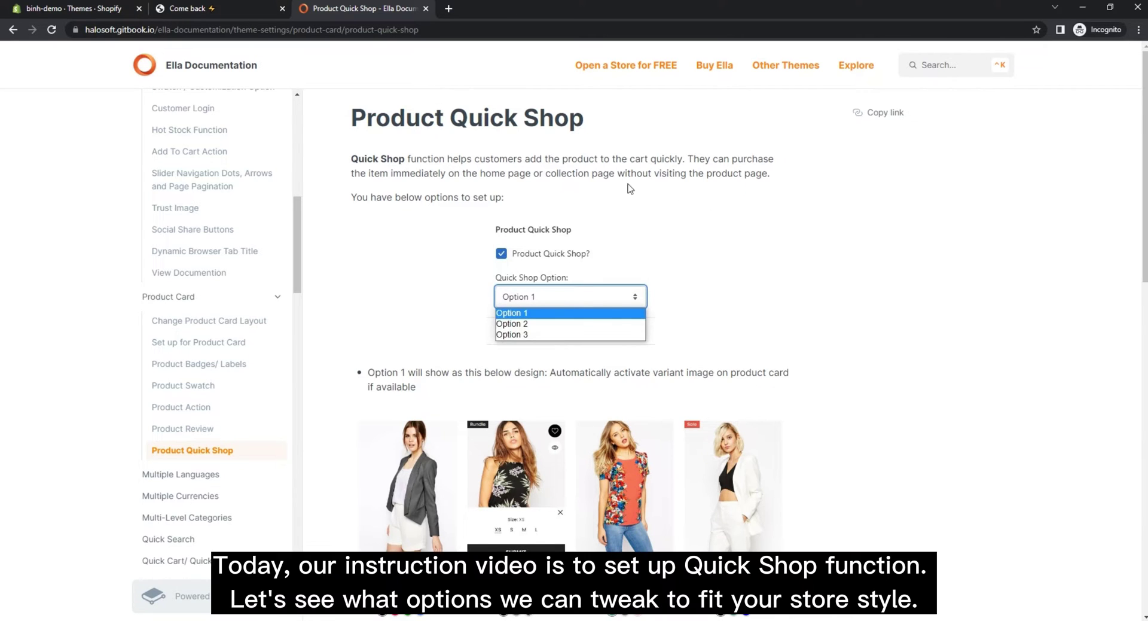
drag(353, 117, 585, 119)
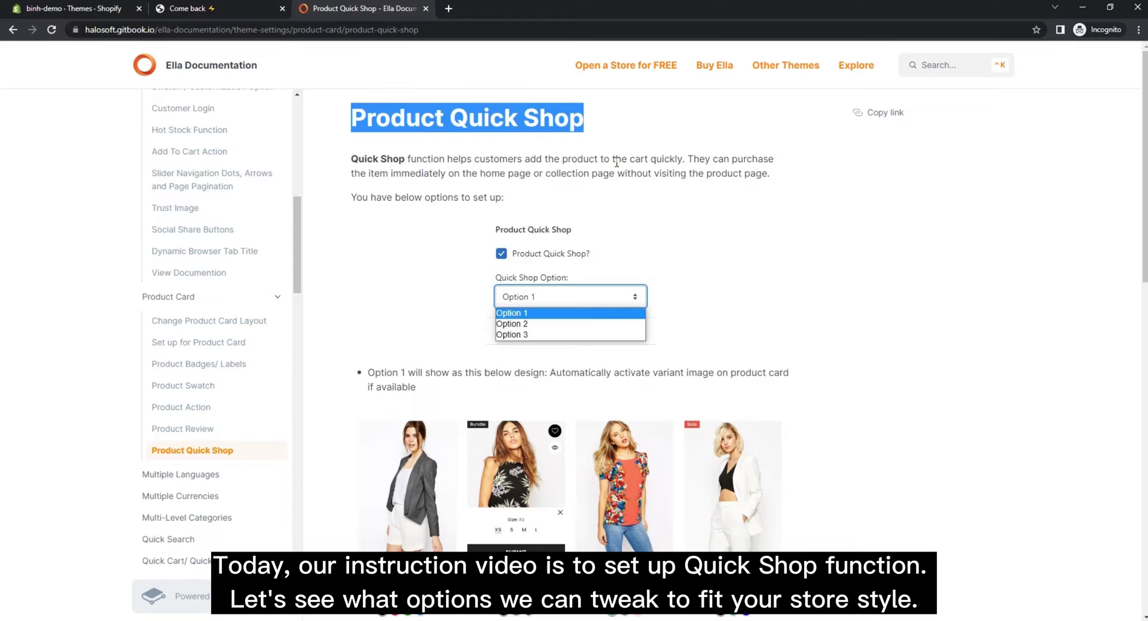
click(507, 163)
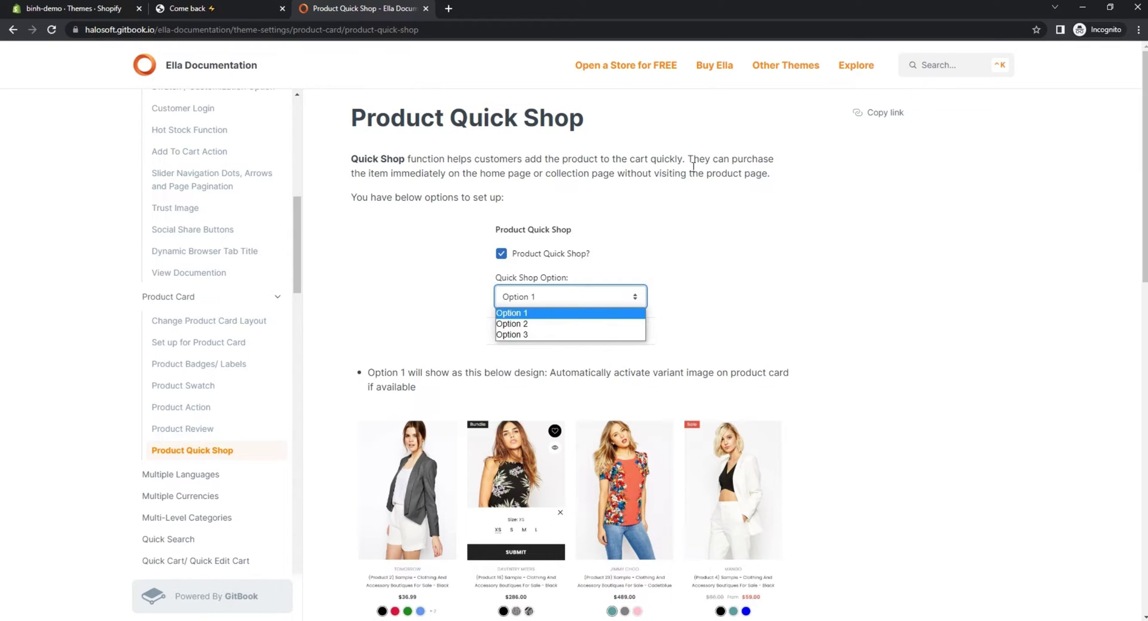
scroll(519, 219, down, 1)
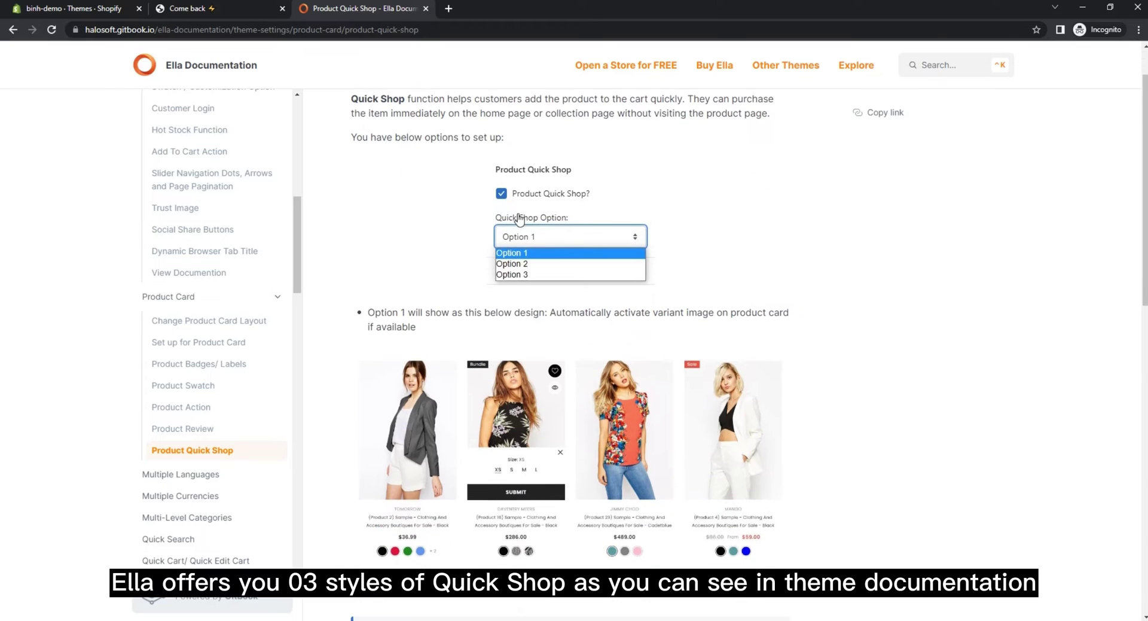
scroll(529, 251, up, 1)
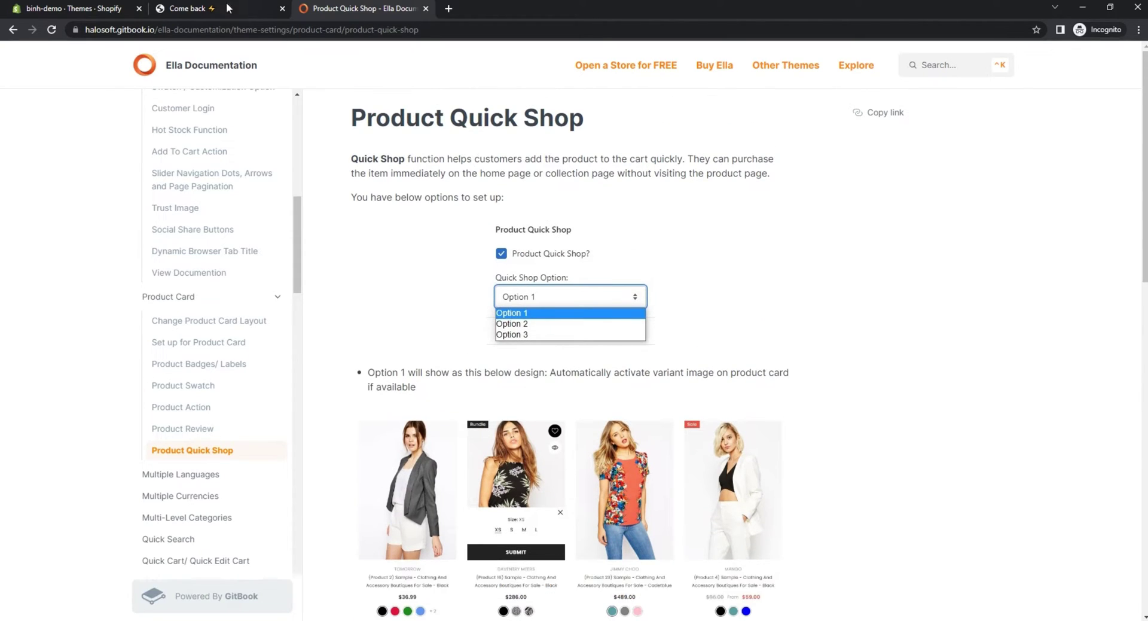
- On binh-demo, open the pink top's product page from New Arrivals, then go back
click(201, 10)
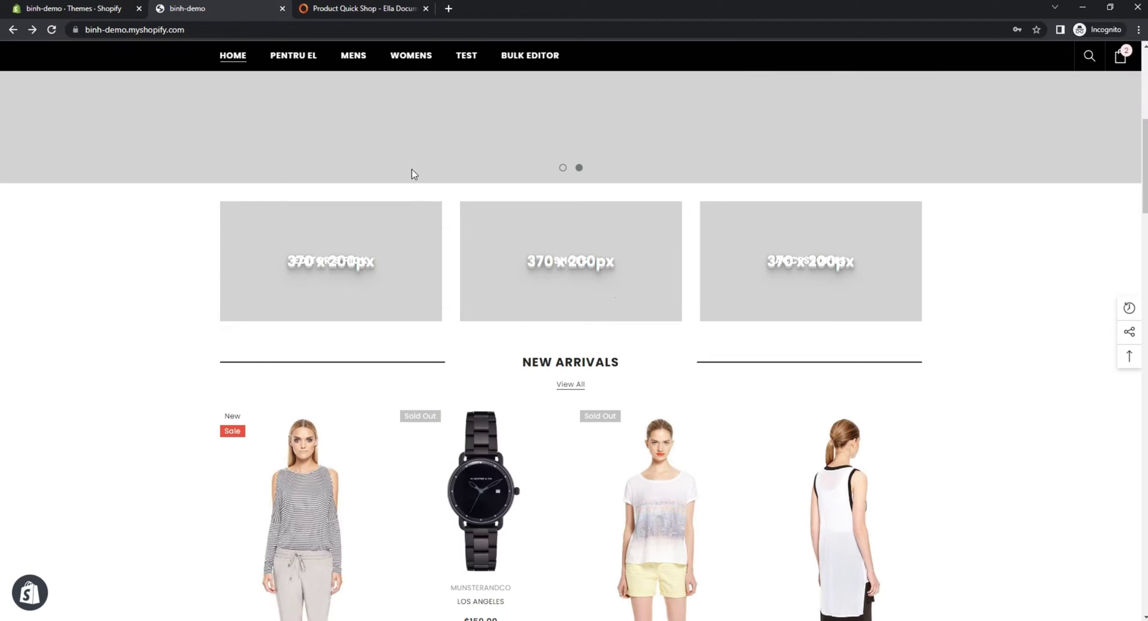
scroll(793, 380, up, 7)
scroll(792, 379, down, 12)
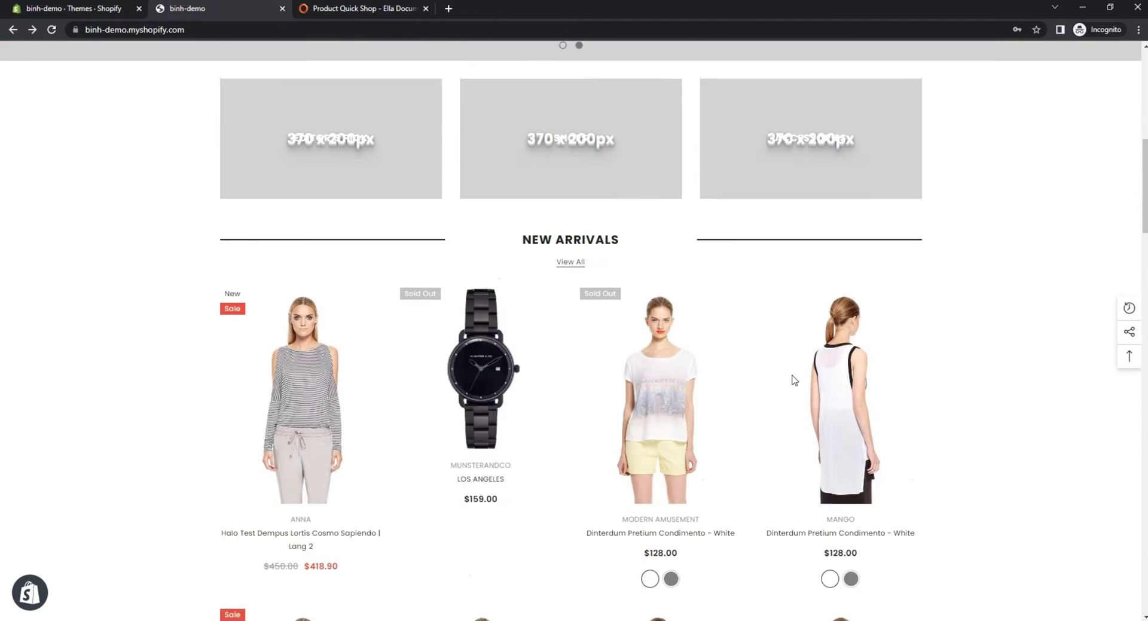
scroll(793, 380, down, 3)
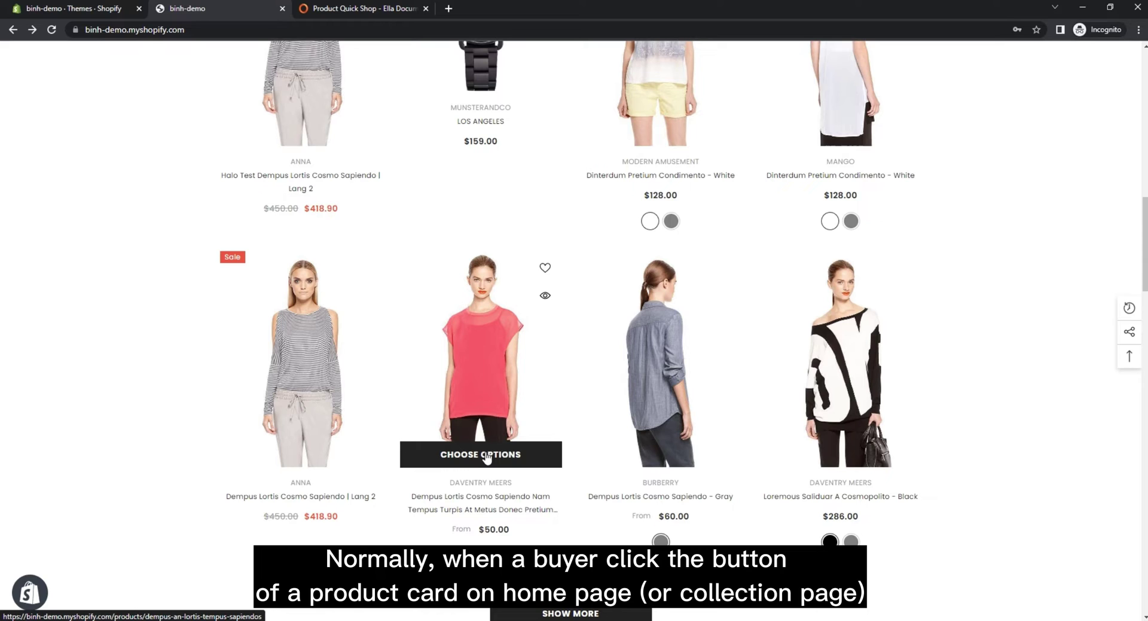
click(488, 457)
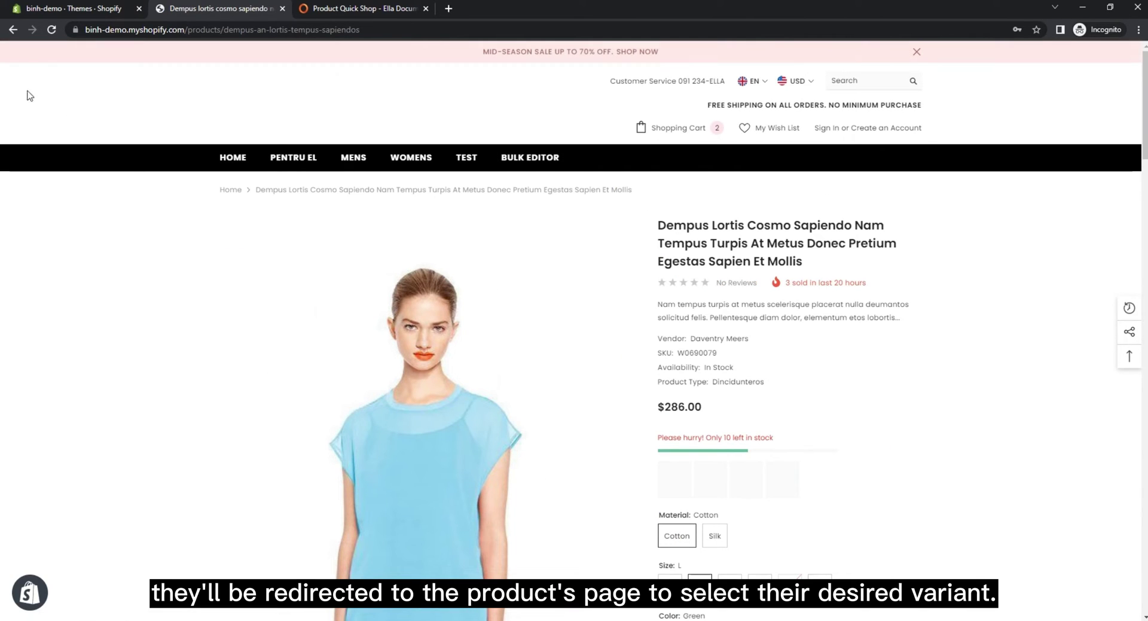
click(12, 32)
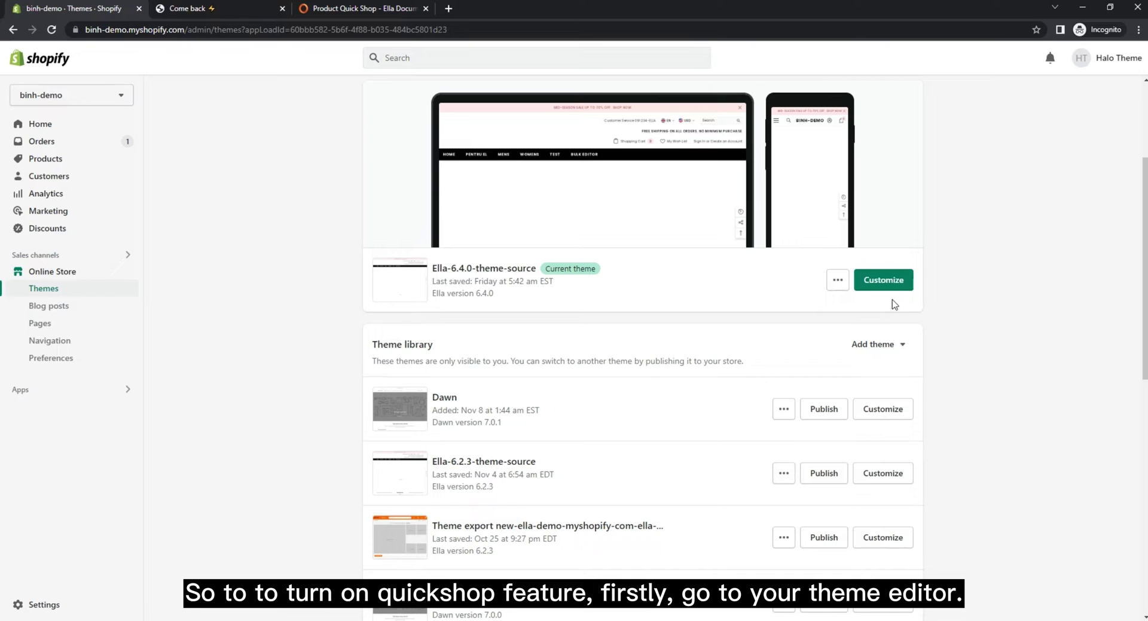
- Open the Ella theme's settings in the customizer and expand the Product Card section
click(903, 284)
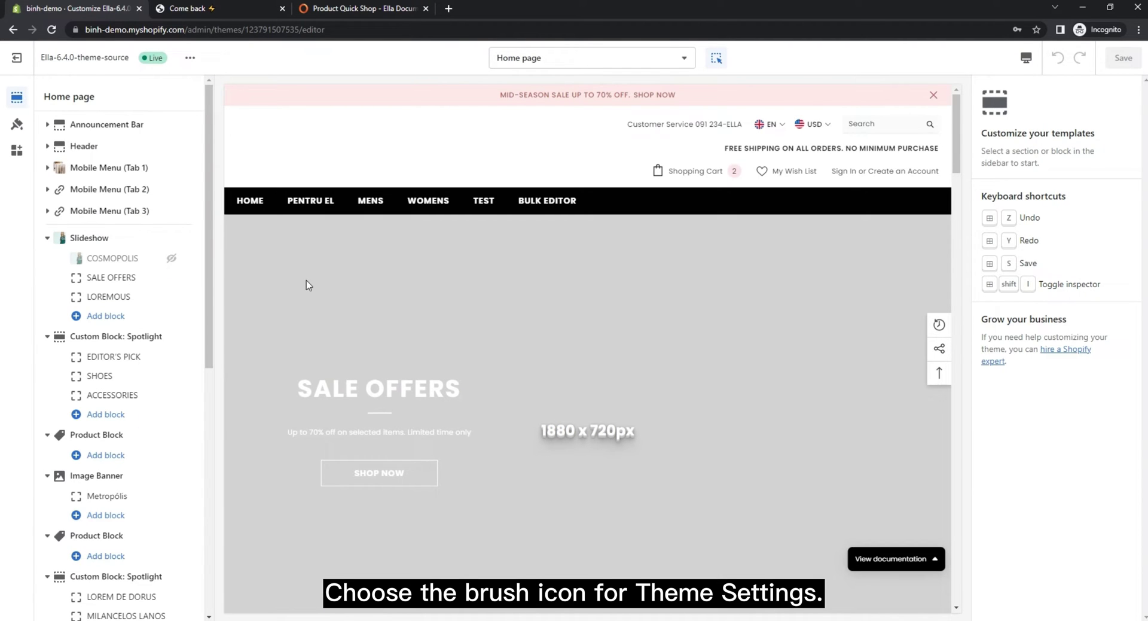
click(24, 124)
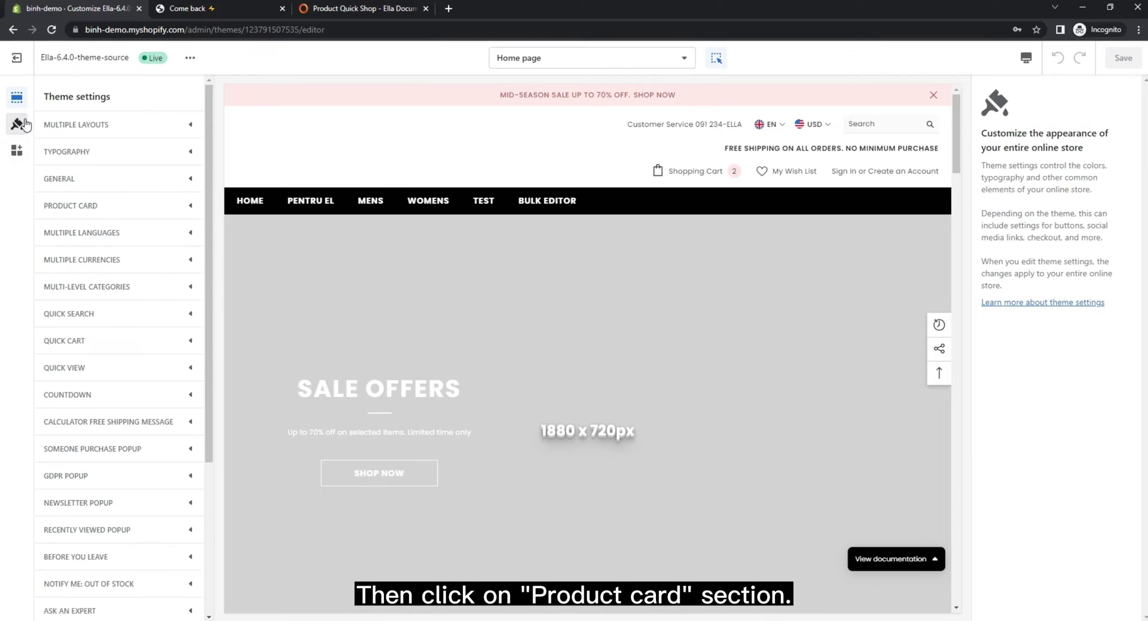
click(106, 207)
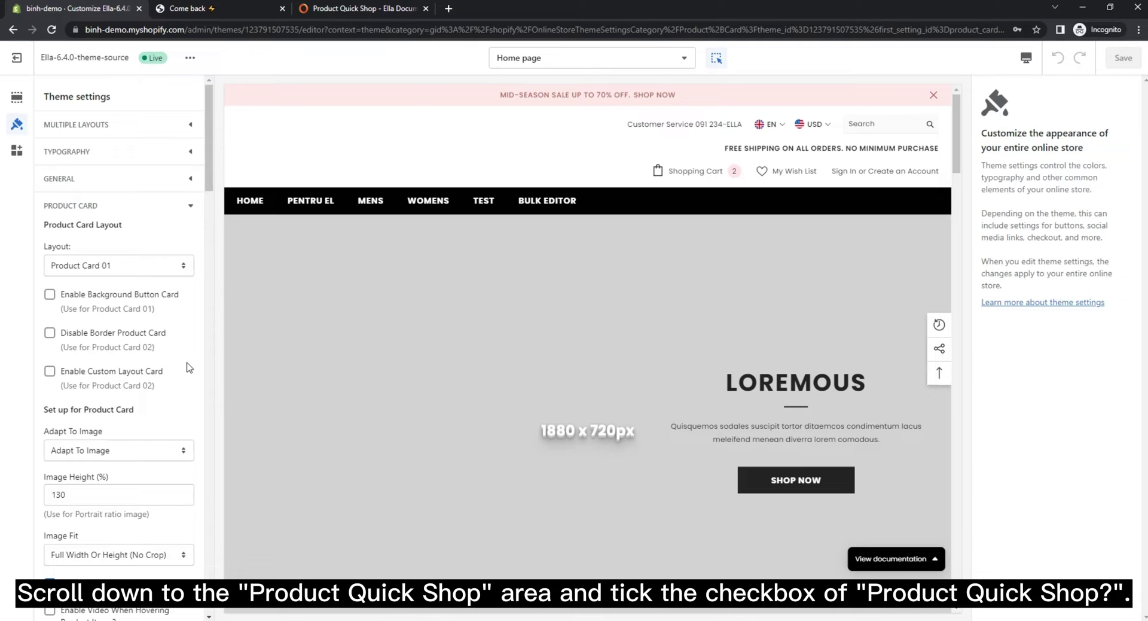
scroll(189, 367, down, 15)
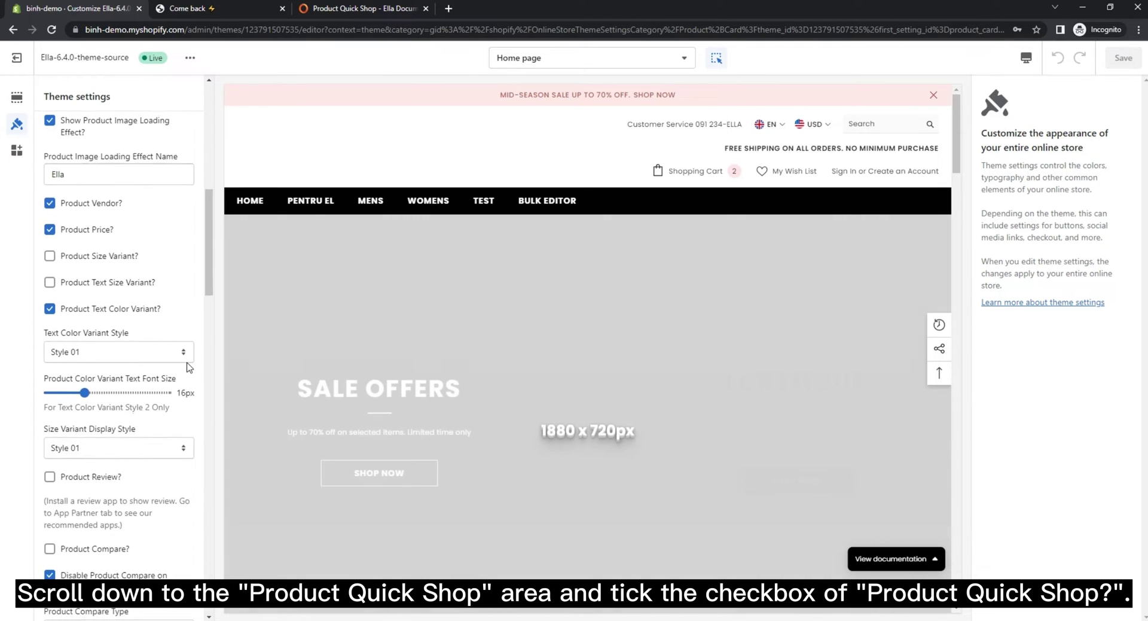
scroll(189, 367, down, 10)
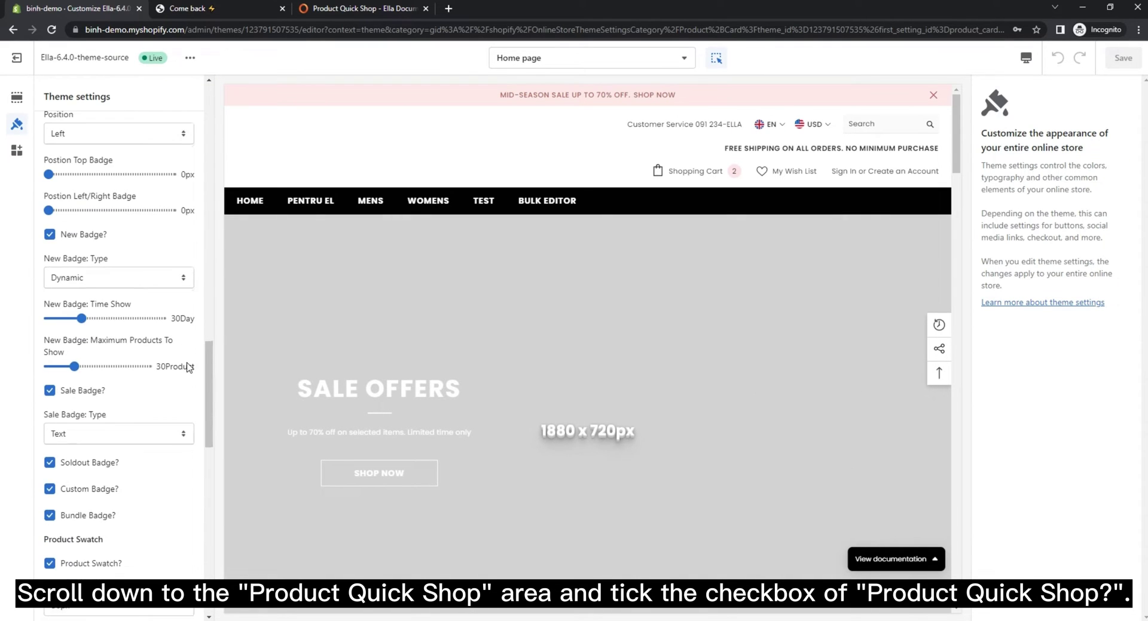
scroll(189, 367, down, 3)
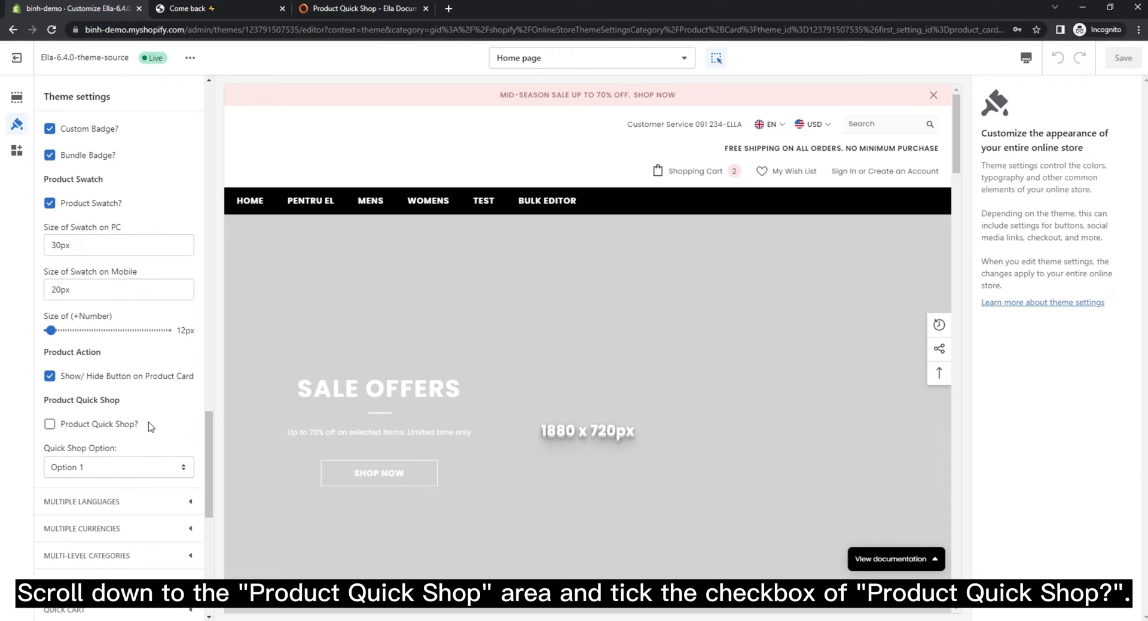
- Turn on Product Quick Shop, save the theme, and return to the binh-demo storefront
drag(139, 424, 59, 424)
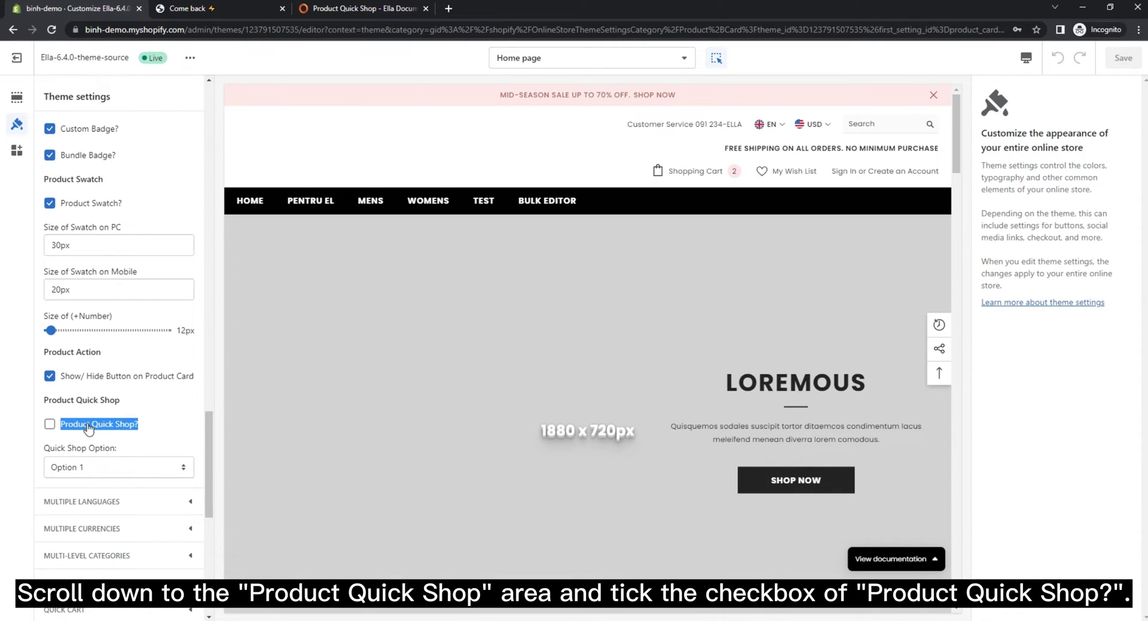
click(50, 423)
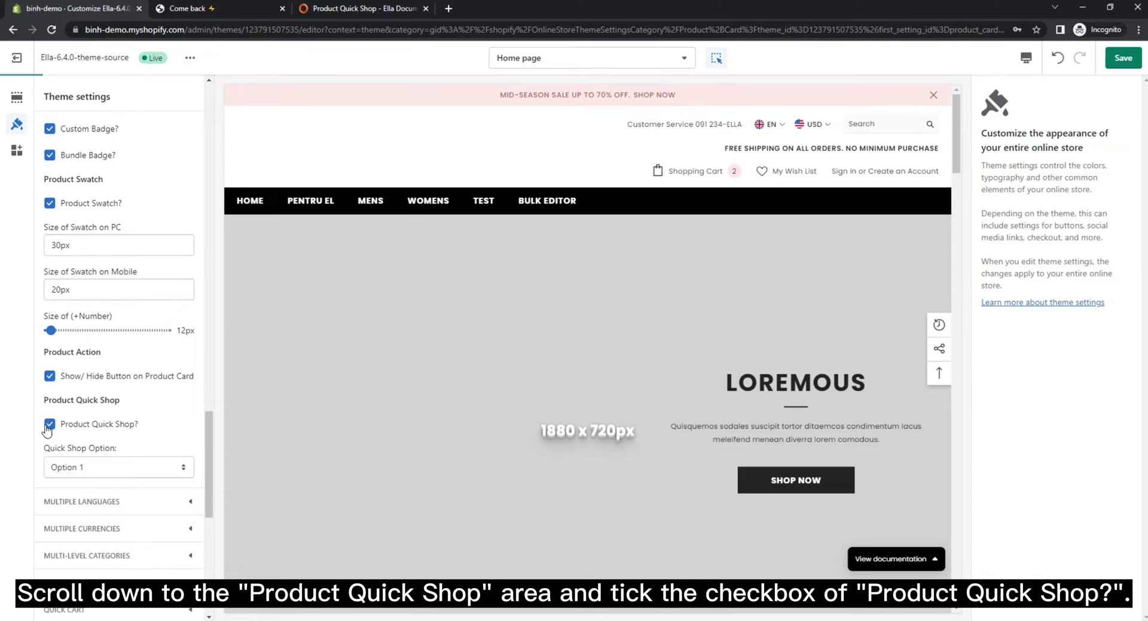
click(1123, 60)
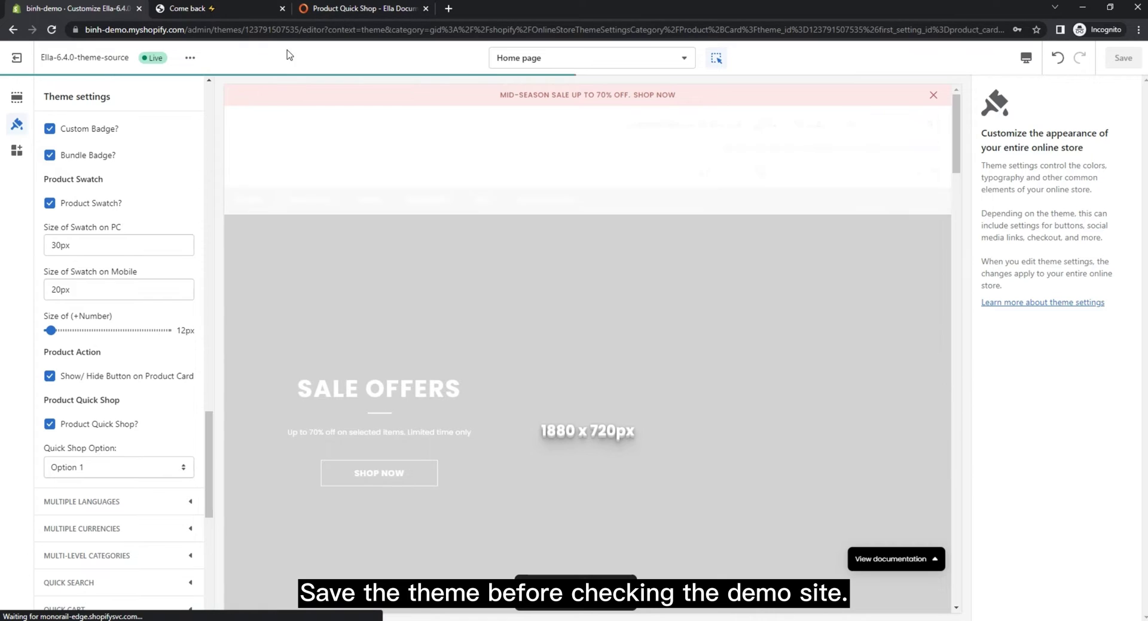
click(211, 7)
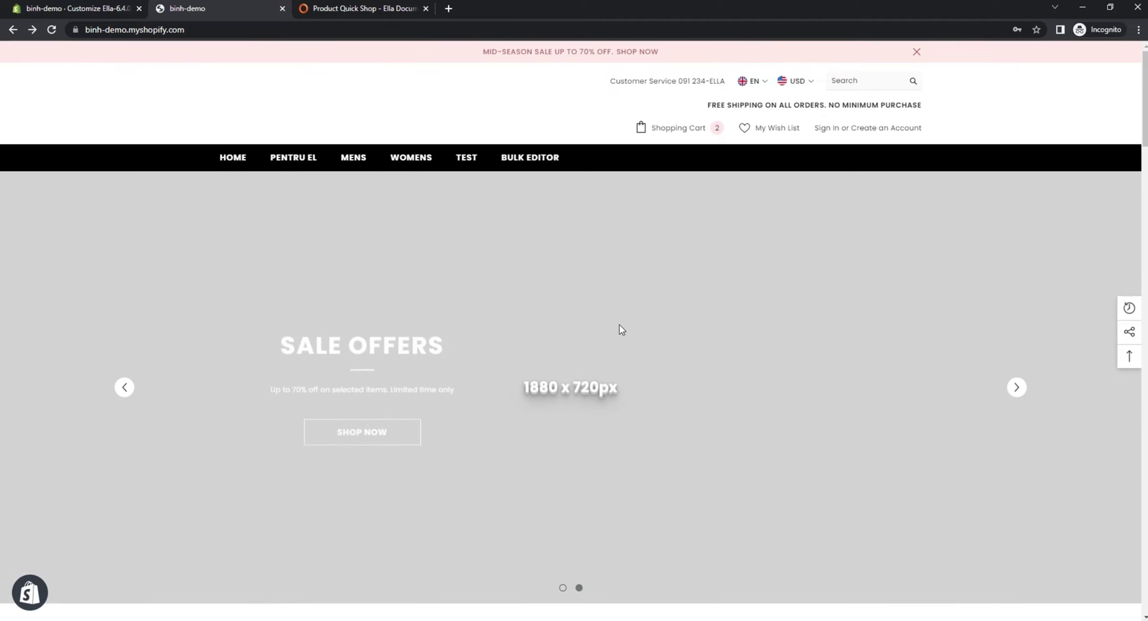
- Add the pink top in Silk / S / Green via Quick Shop, then close the cart drawer
scroll(617, 328, down, 6)
scroll(620, 329, down, 10)
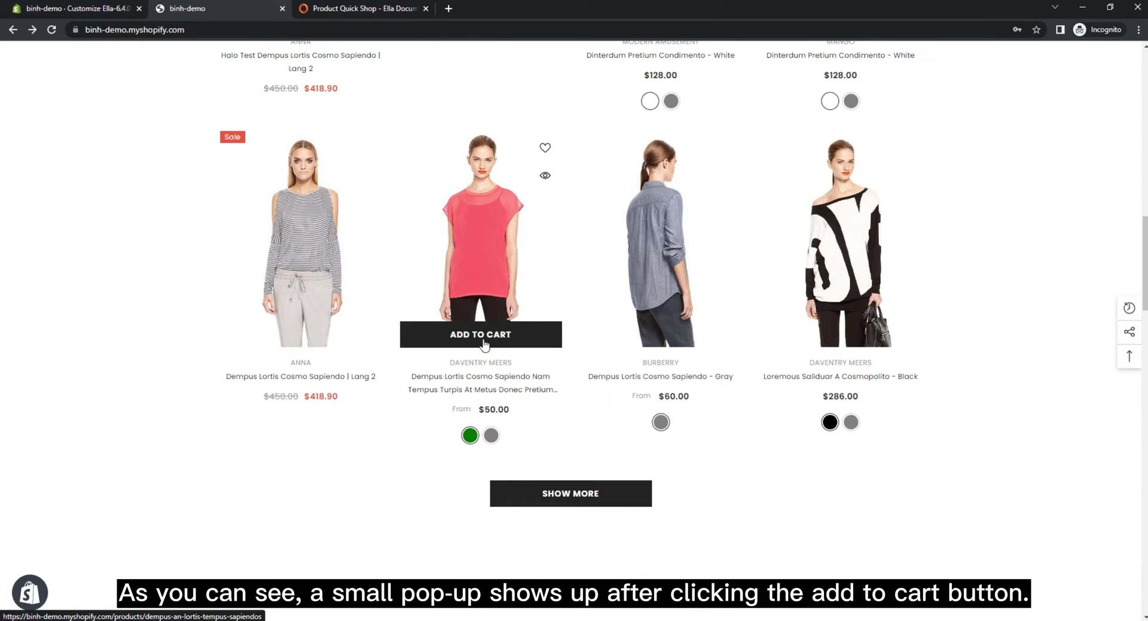
click(484, 344)
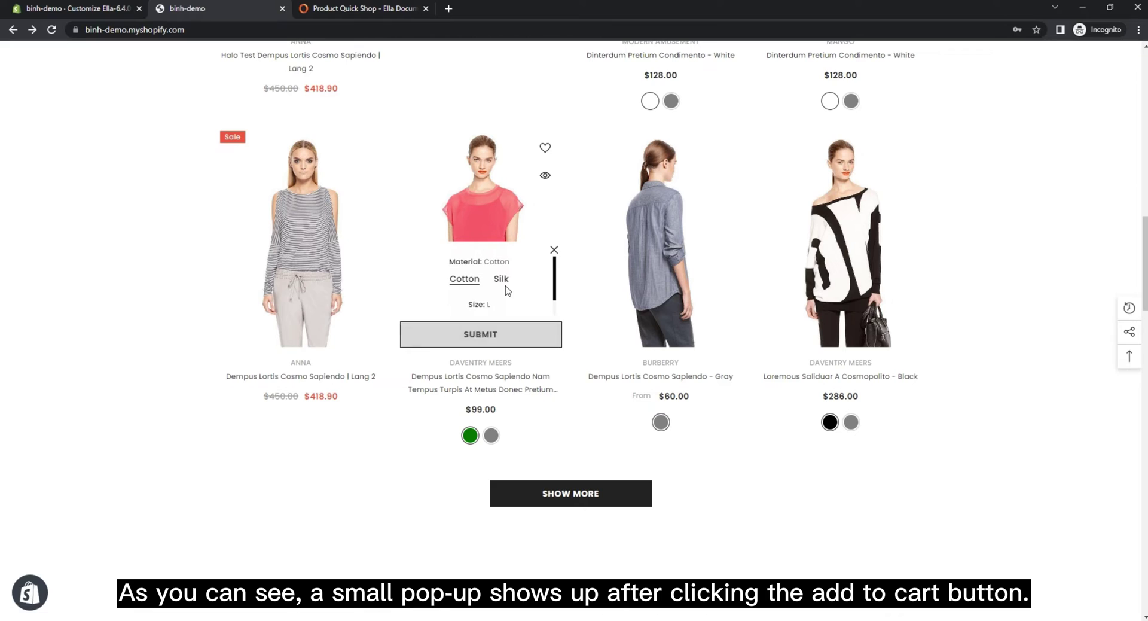
scroll(506, 290, down, 1)
scroll(506, 290, up, 1)
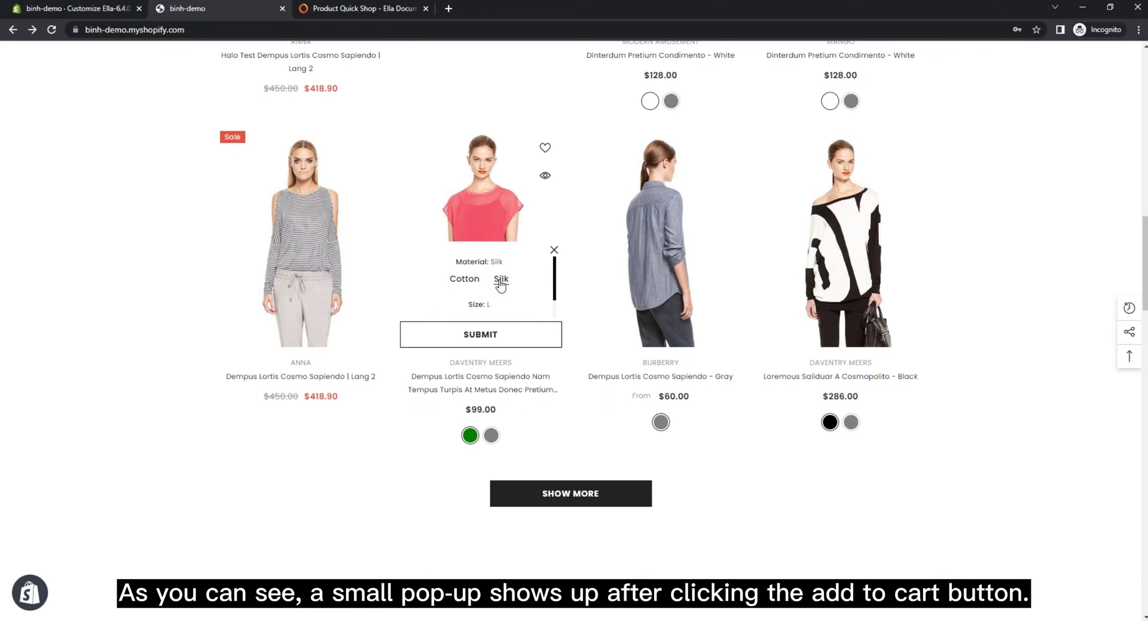
click(484, 336)
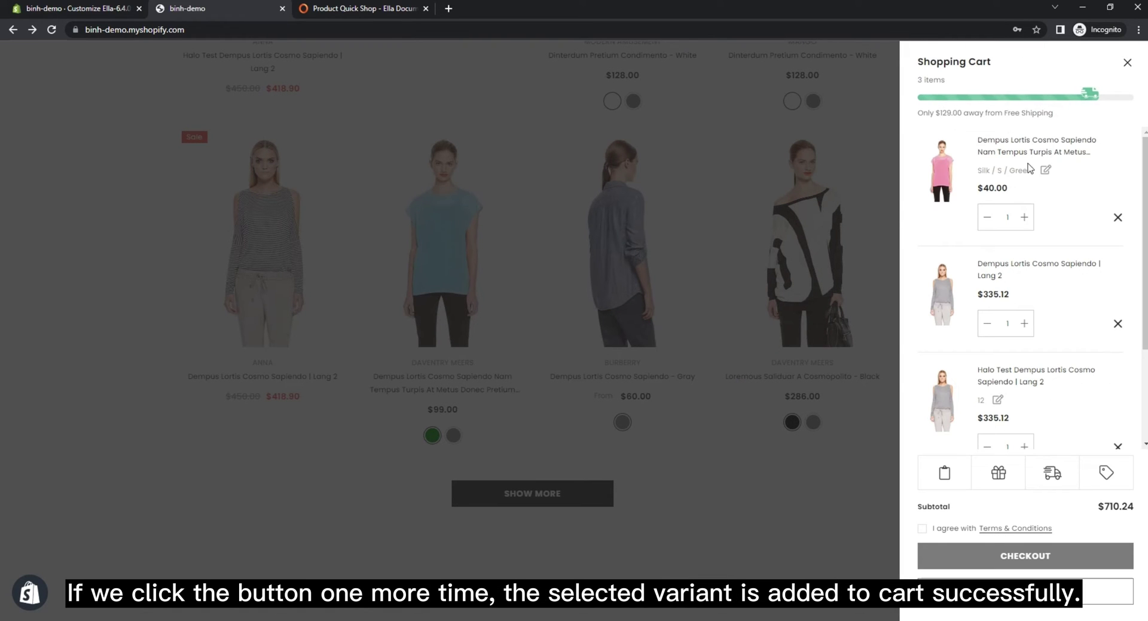
drag(979, 174, 1029, 170)
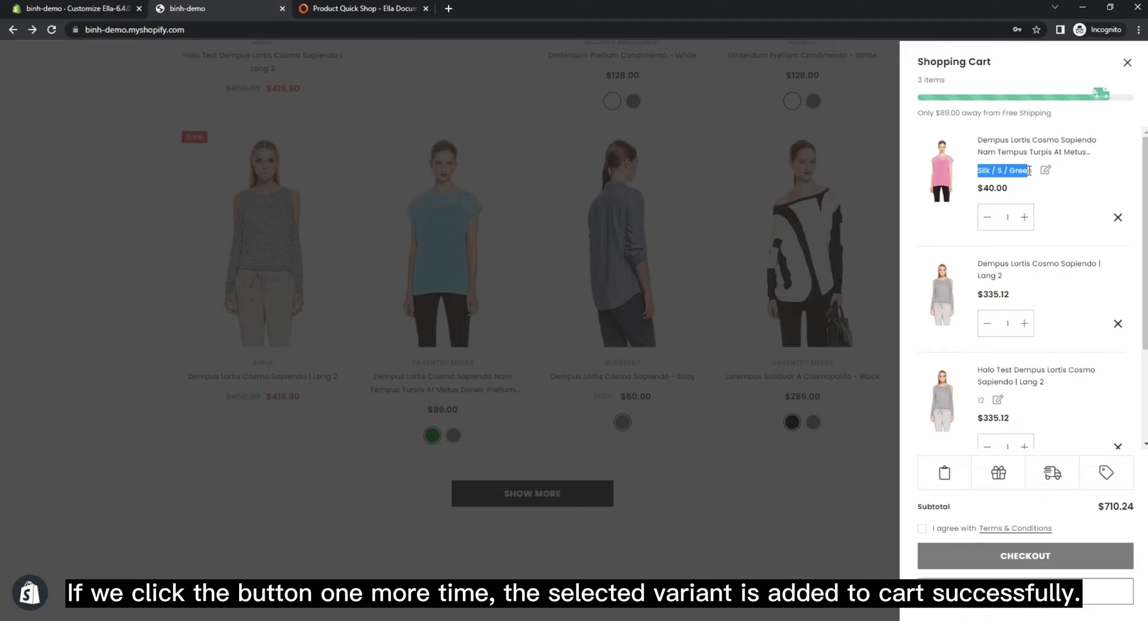
click(812, 139)
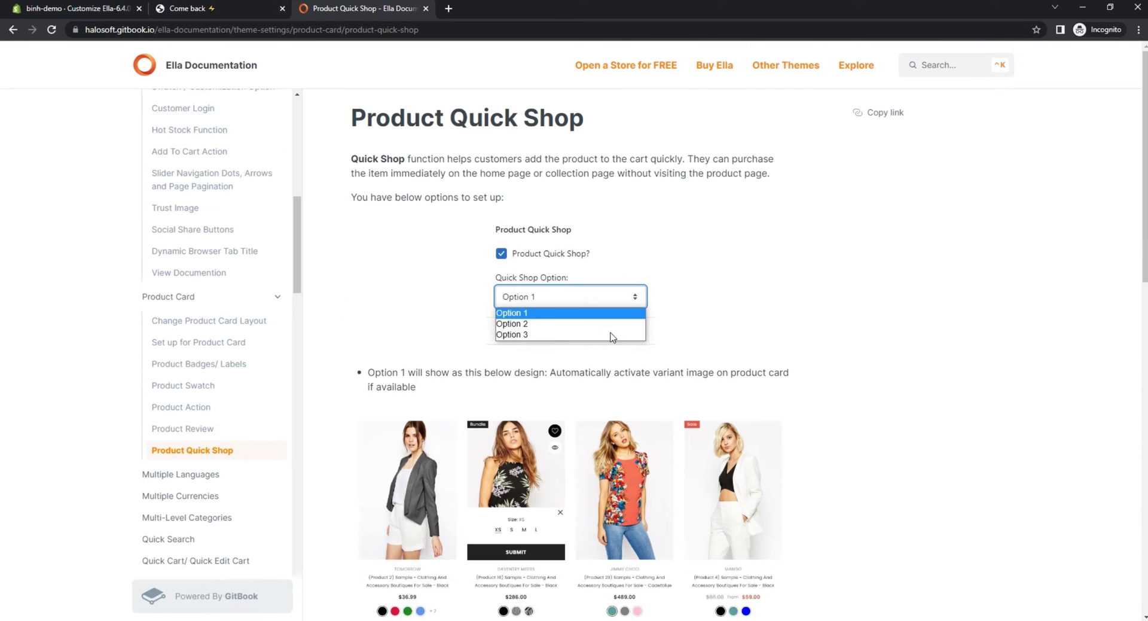
- Read the Option 1 and Option 2 descriptions on the Product Quick Shop documentation page
scroll(612, 336, down, 3)
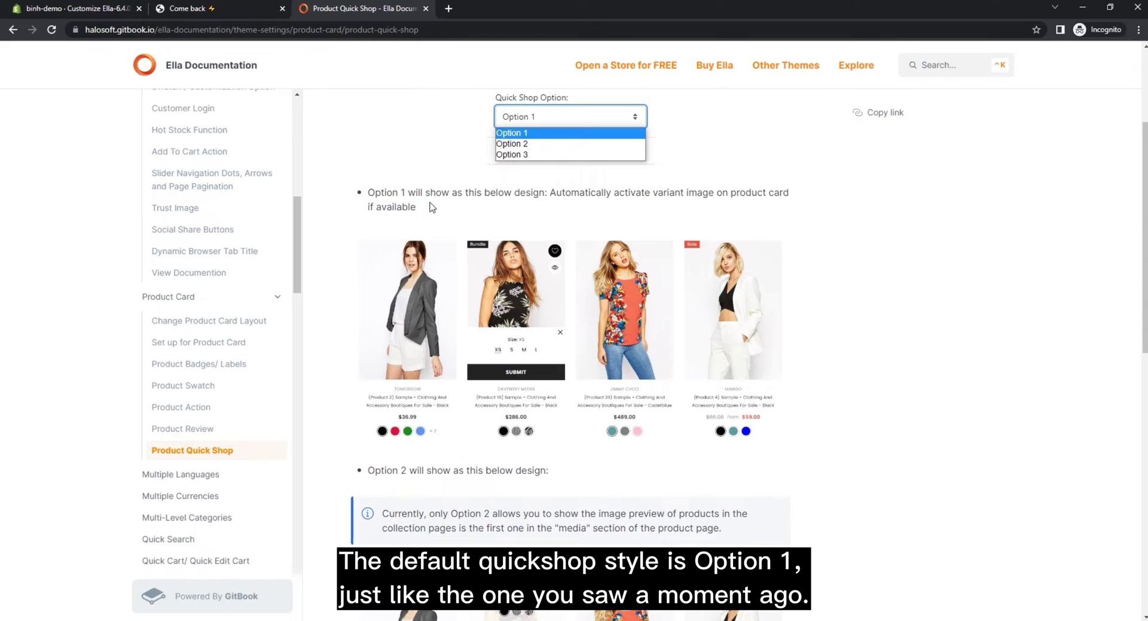
drag(430, 204, 361, 200)
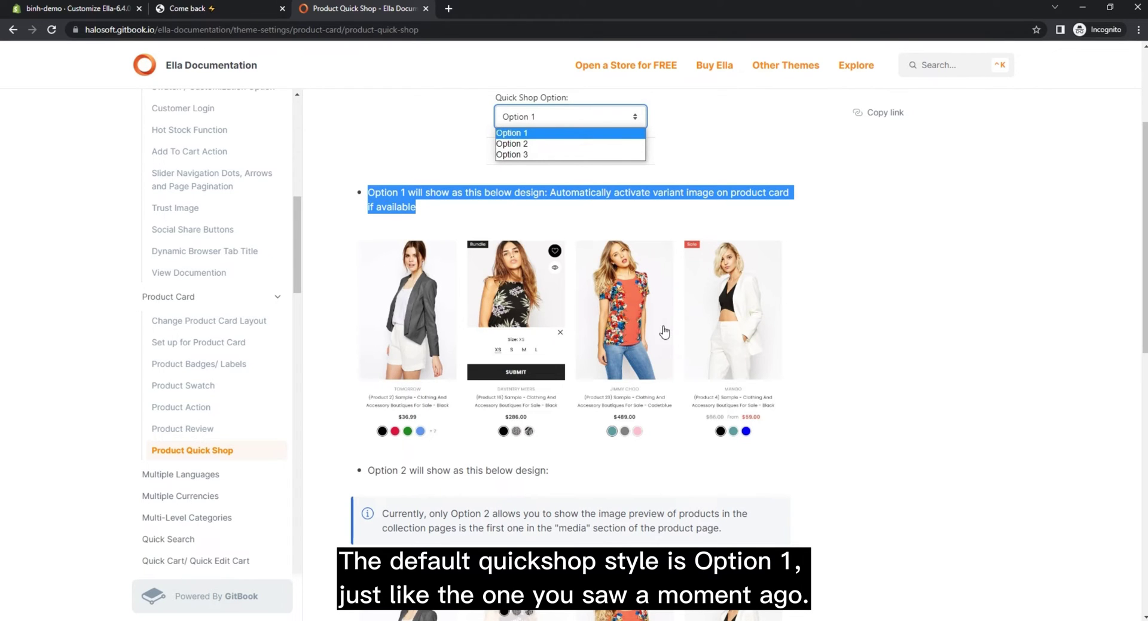
click(566, 192)
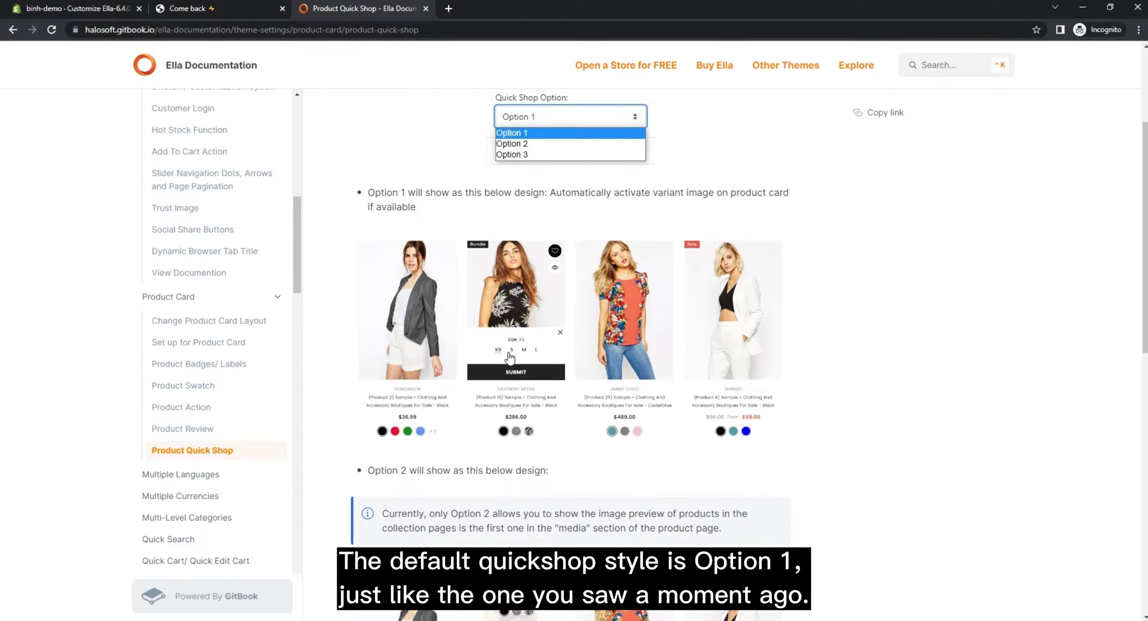
scroll(538, 202, down, 5)
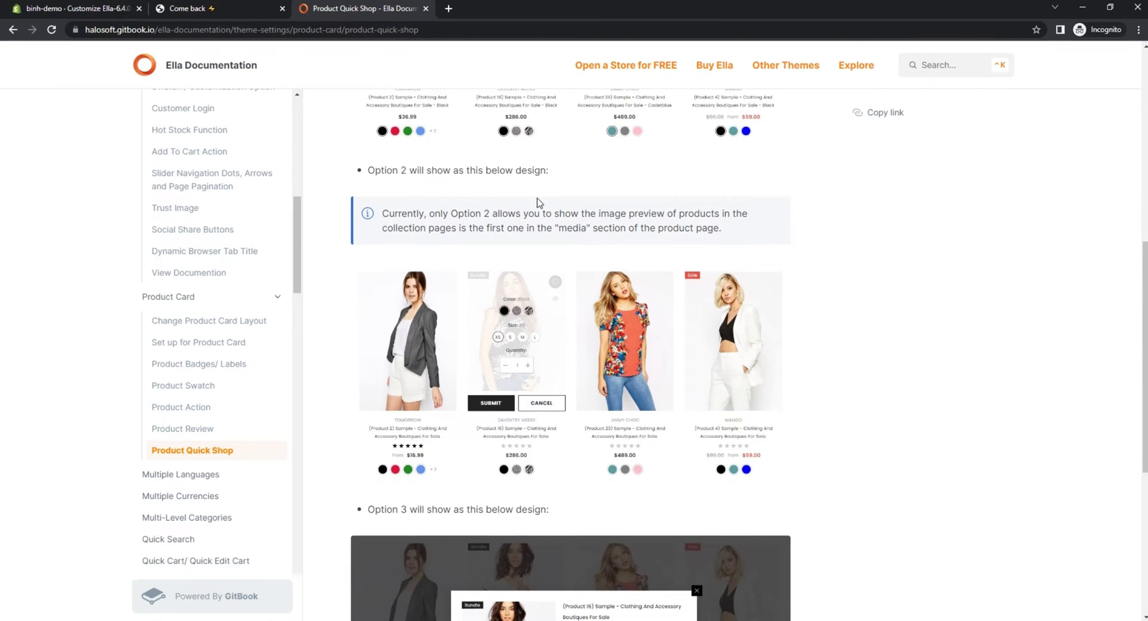
drag(500, 172, 366, 171)
click(437, 171)
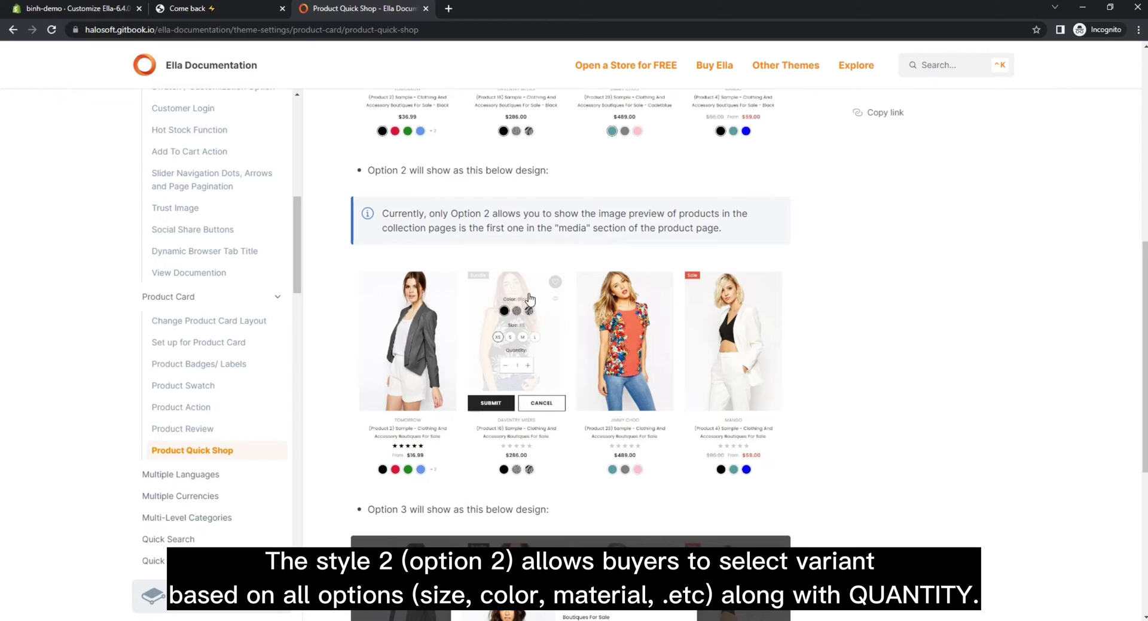
- In the theme editor, change the Quick Shop Option dropdown to Option 2 and save
click(91, 6)
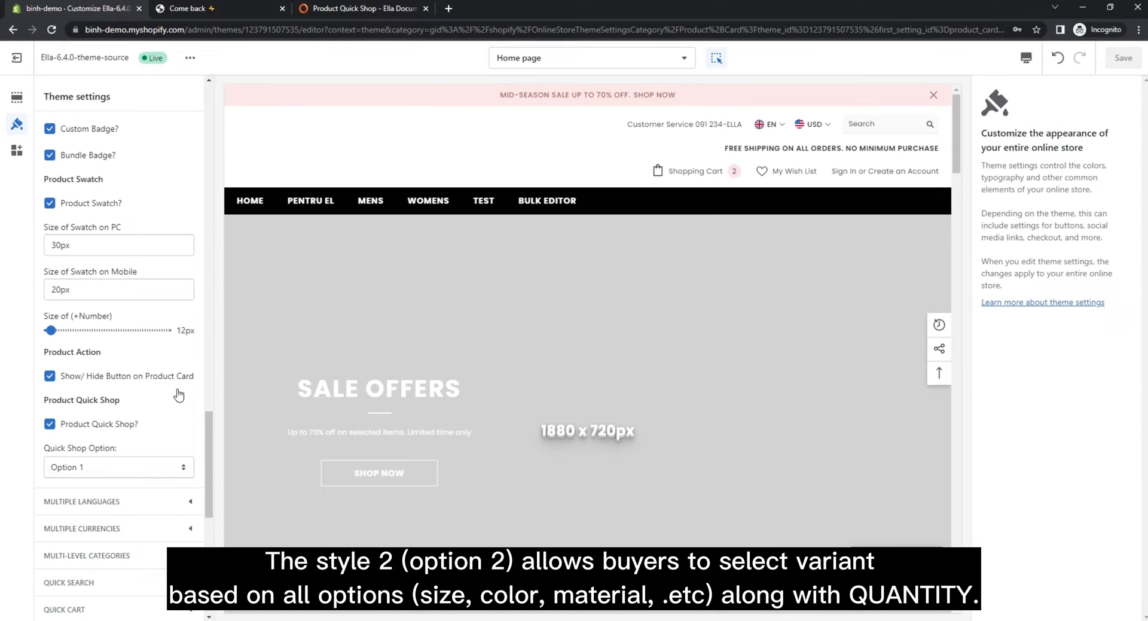
drag(118, 450, 55, 452)
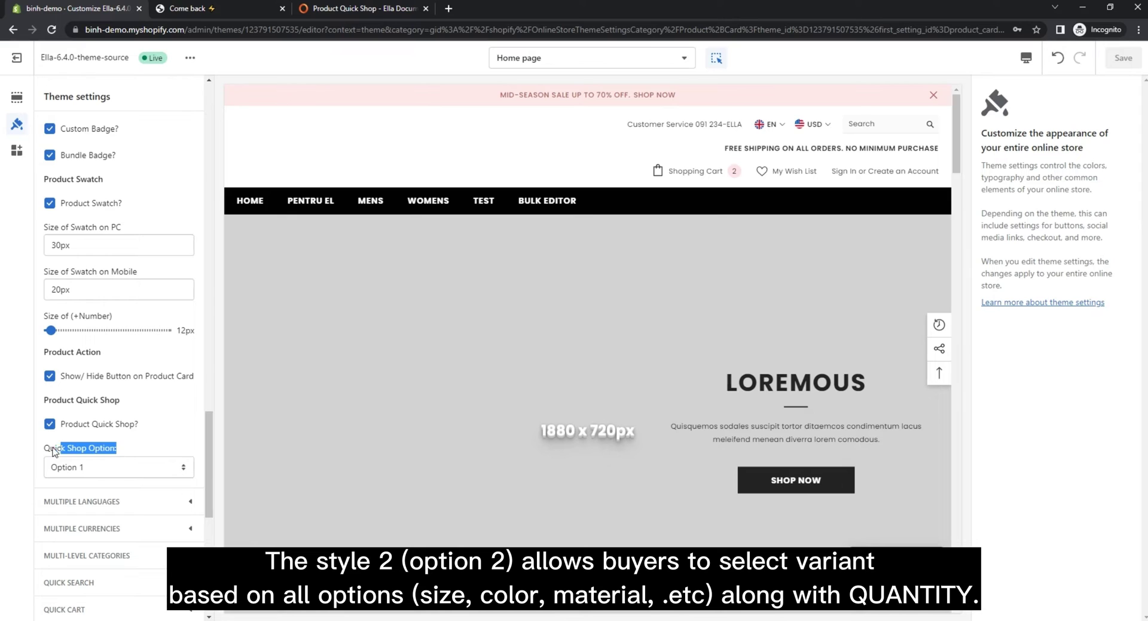
click(60, 454)
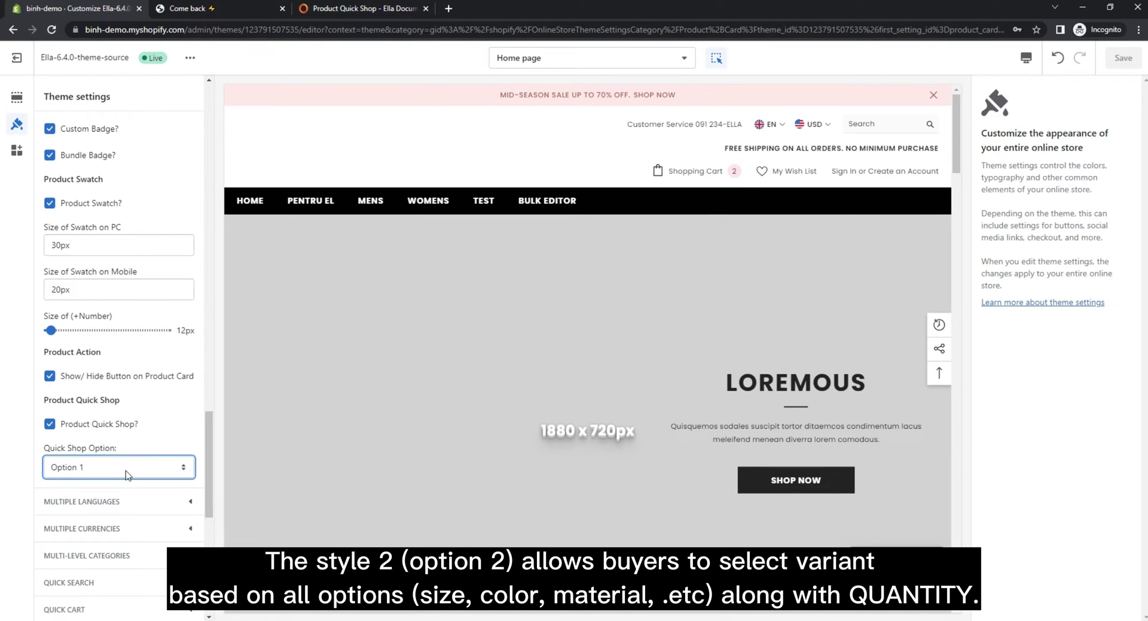
click(126, 471)
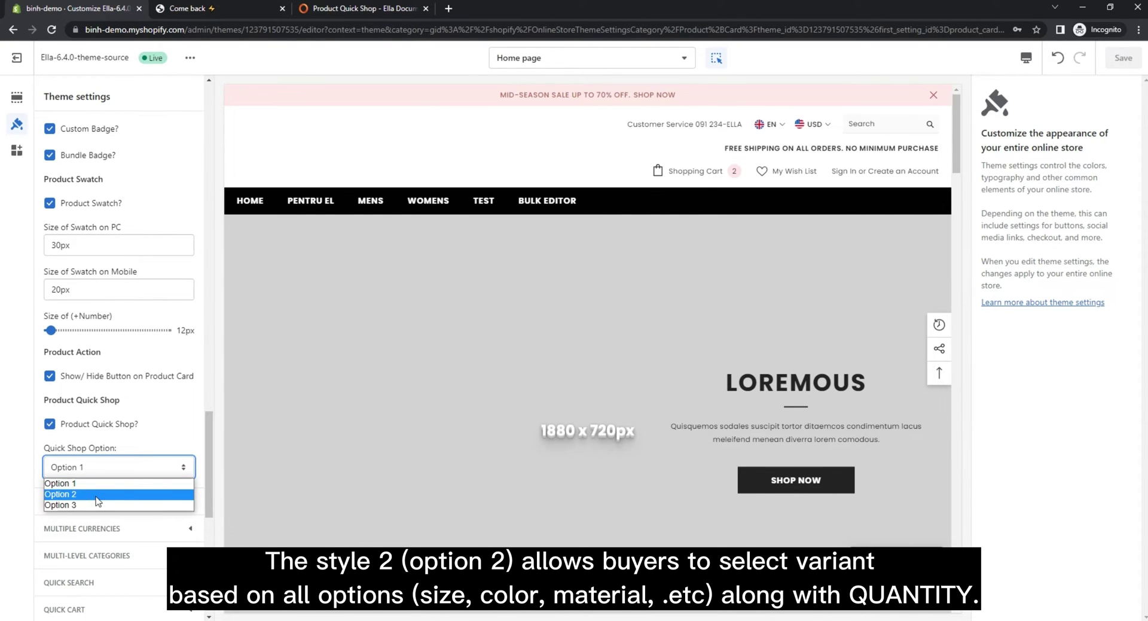
key(Escape)
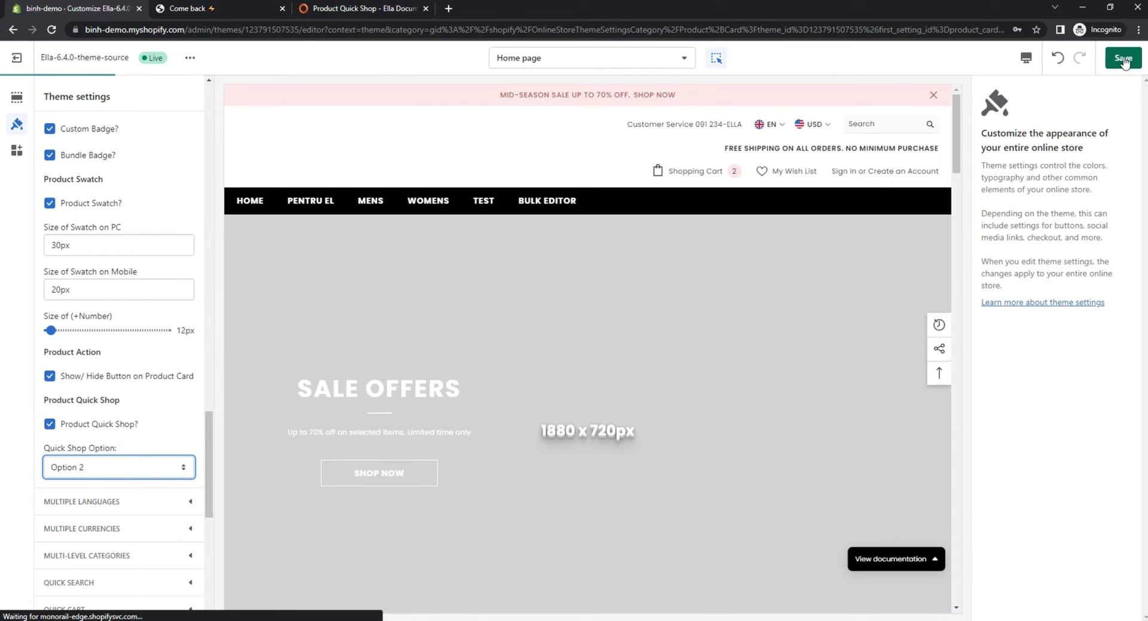
click(1123, 59)
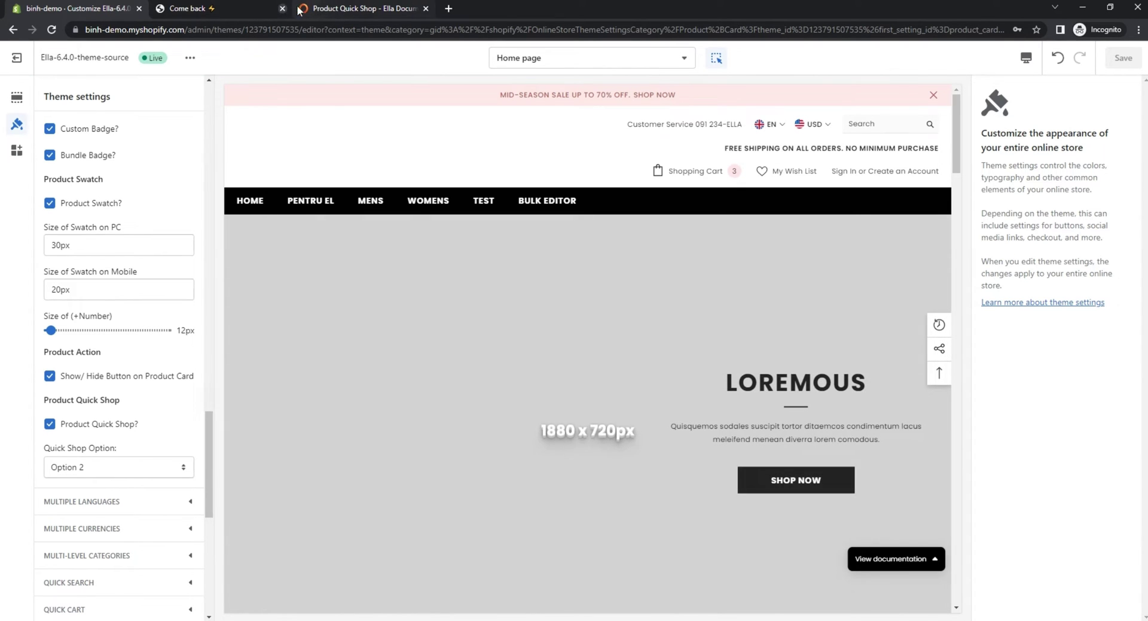
- Reload the binh-demo storefront to pick up the Option 2 quick shop setting
click(216, 9)
scroll(470, 138, up, 15)
key(F5)
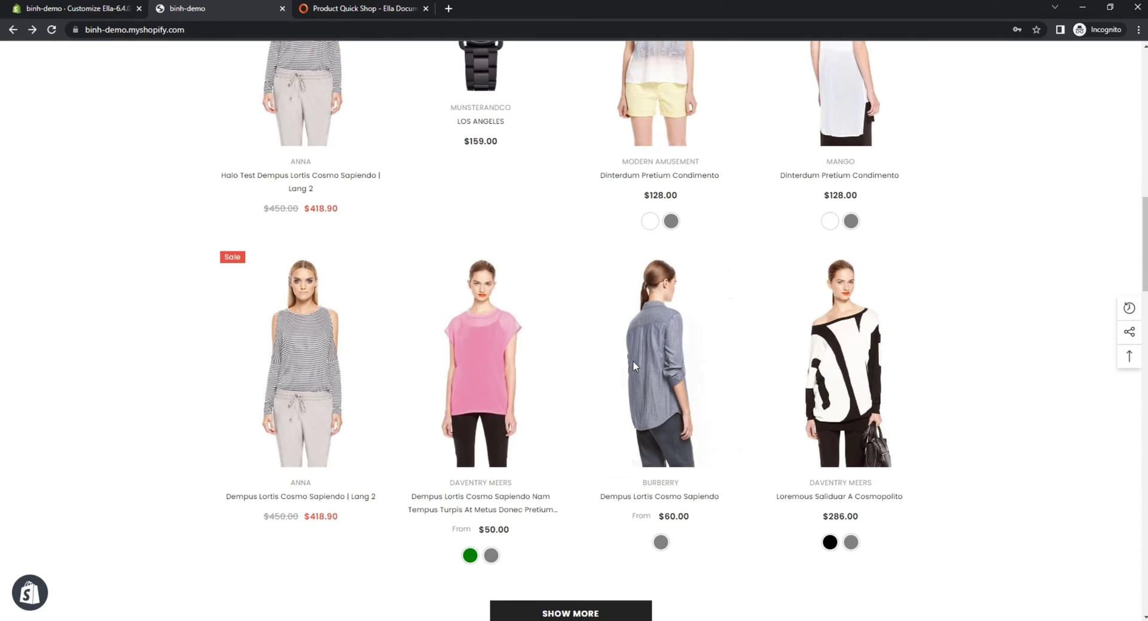
- Add two pink tops in Cotton / XL / Green via quick shop, then close the cart
click(483, 457)
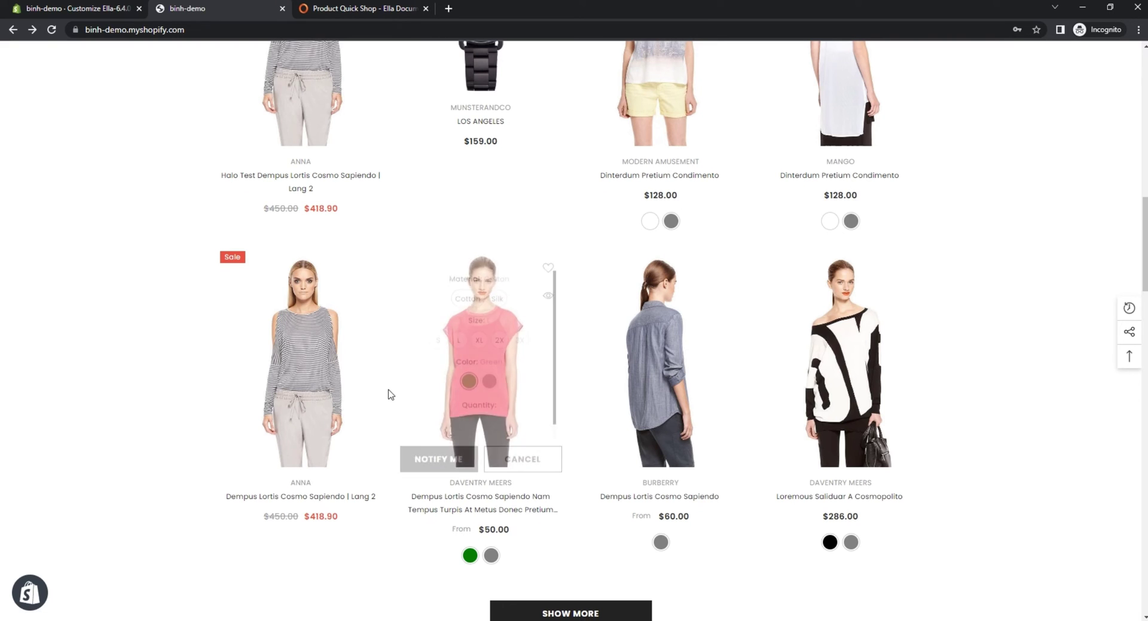
click(484, 341)
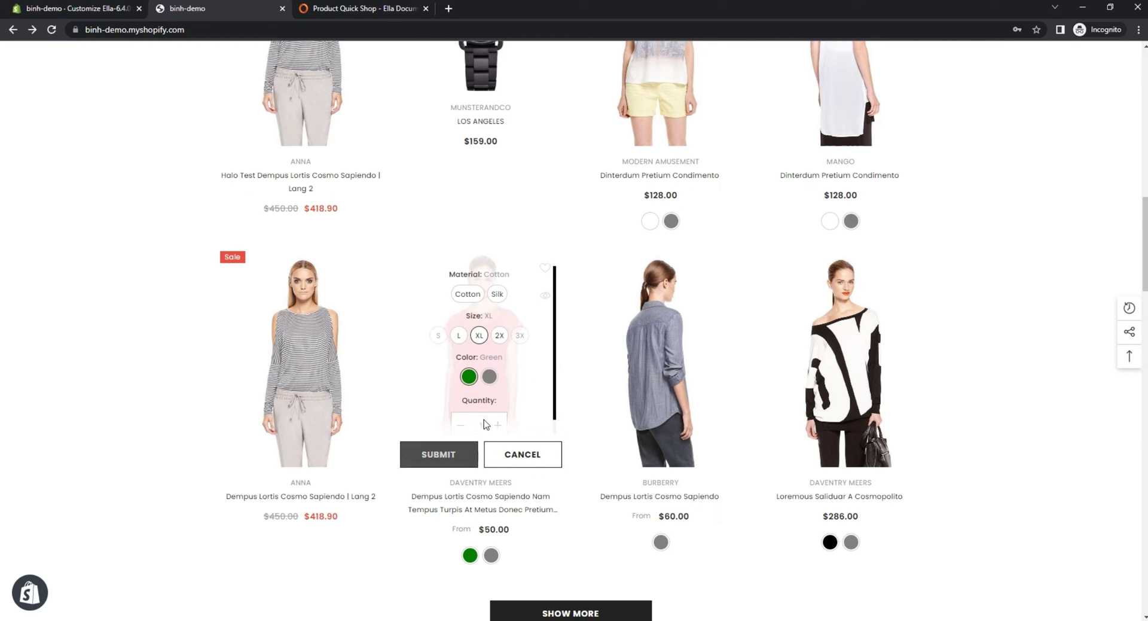
scroll(490, 425, down, 1)
click(497, 405)
click(442, 456)
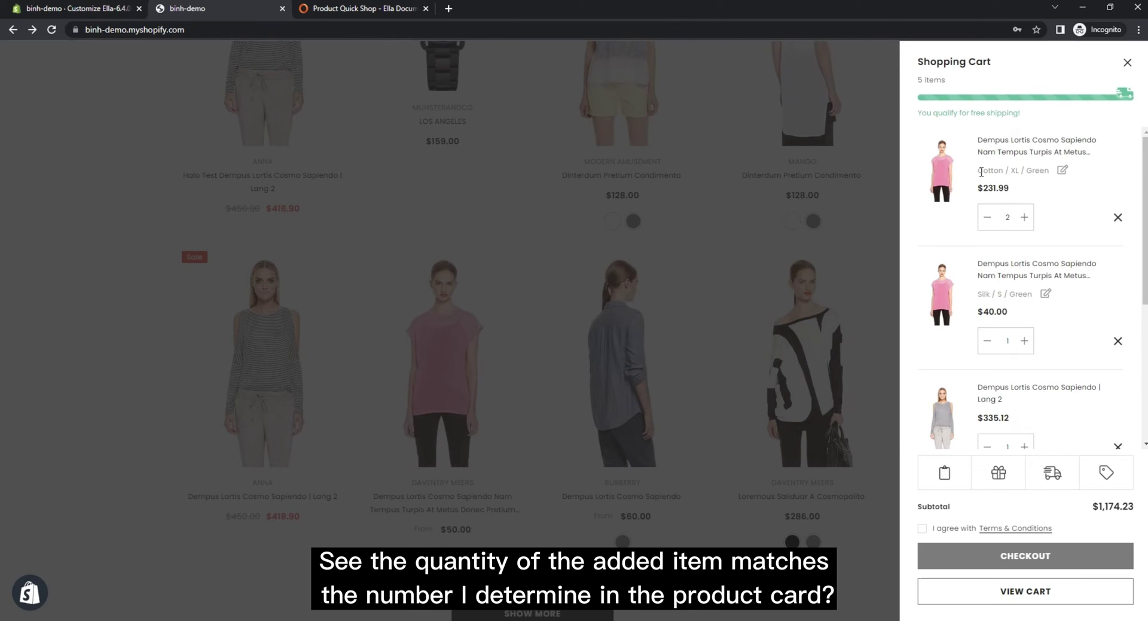
drag(977, 171, 1046, 170)
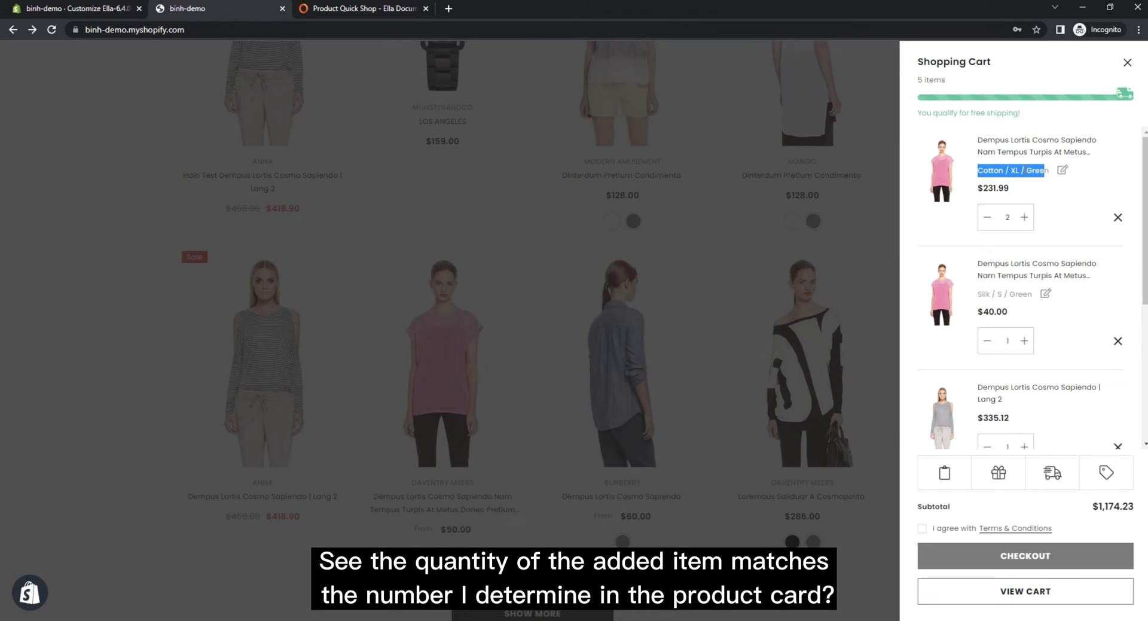
click(1046, 169)
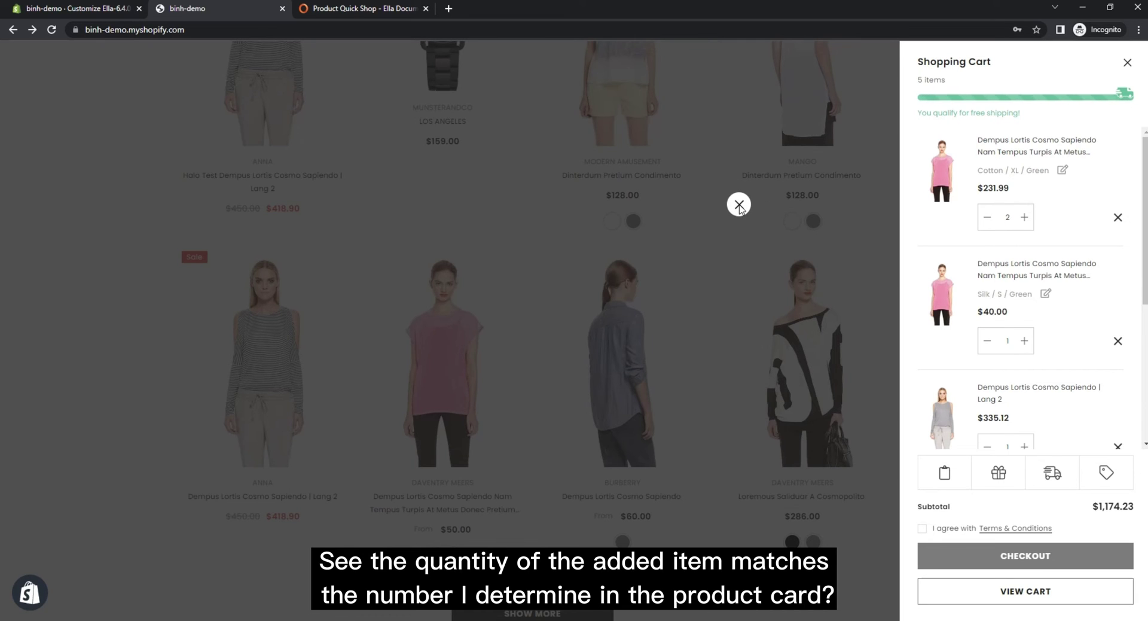
click(739, 205)
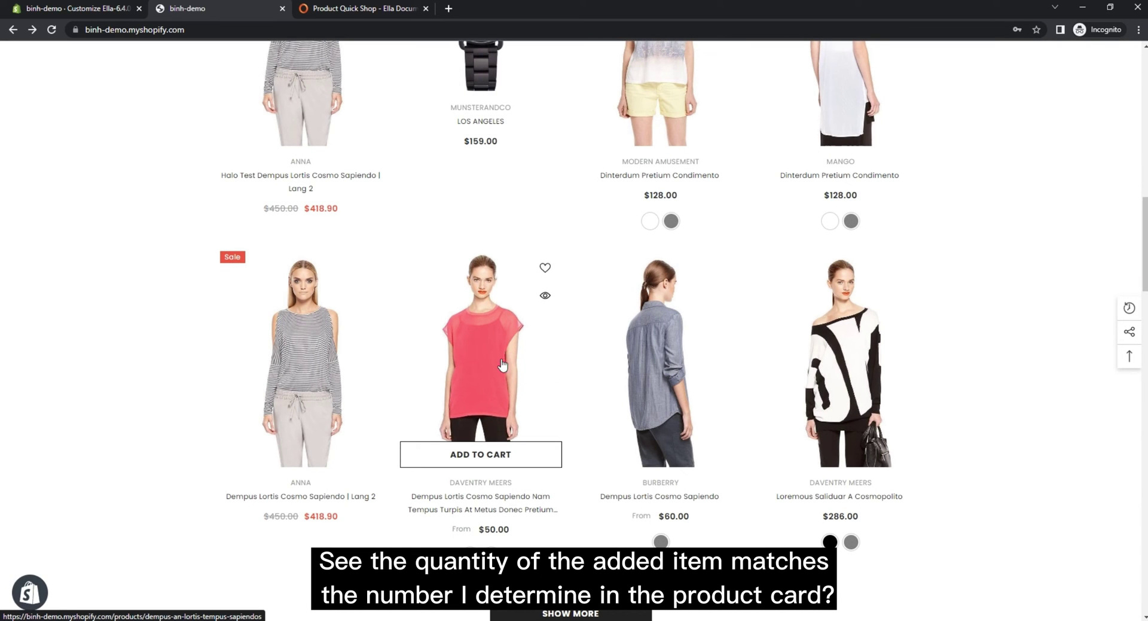
- Scroll the documentation to Option 3's pop-up design with sizes, quantity and full-details link
click(372, 12)
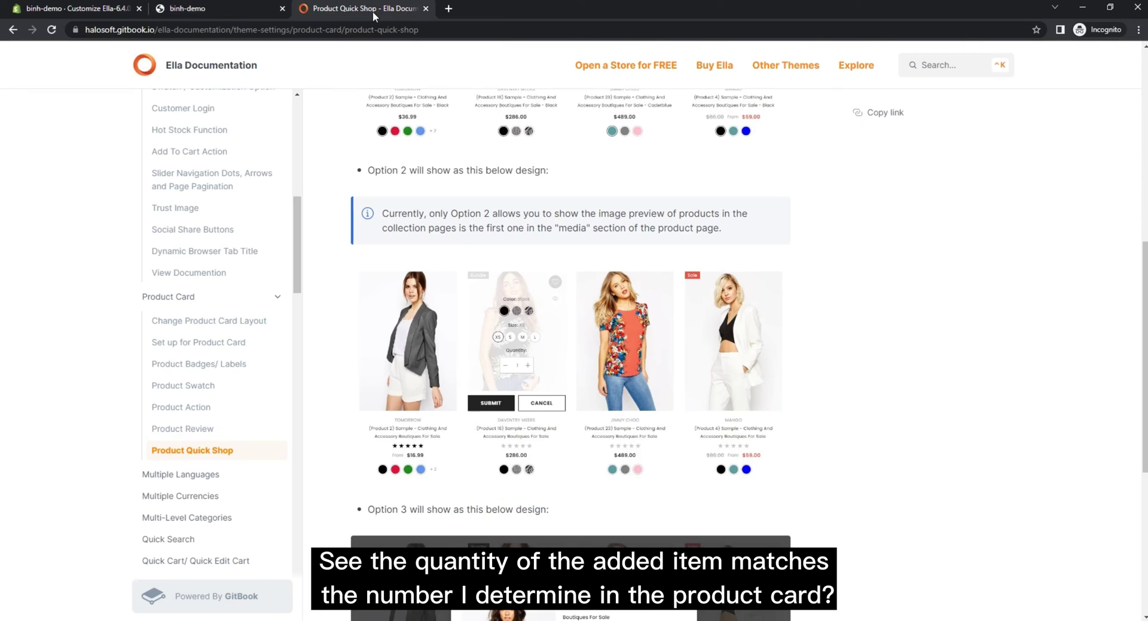
scroll(610, 358, down, 5)
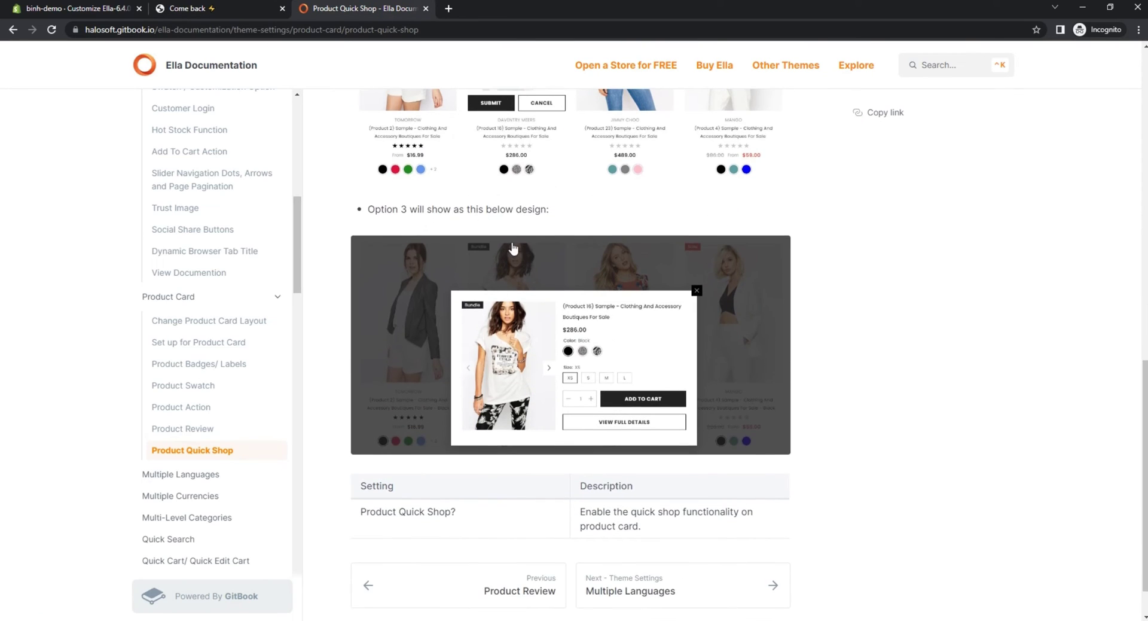
drag(549, 211, 367, 207)
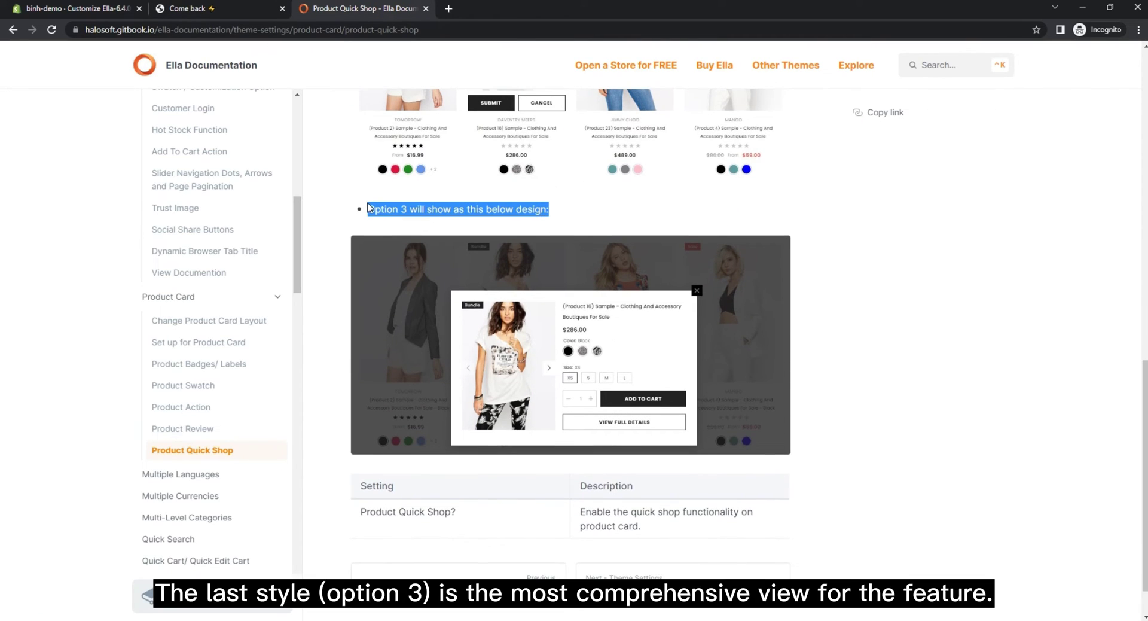
click(455, 213)
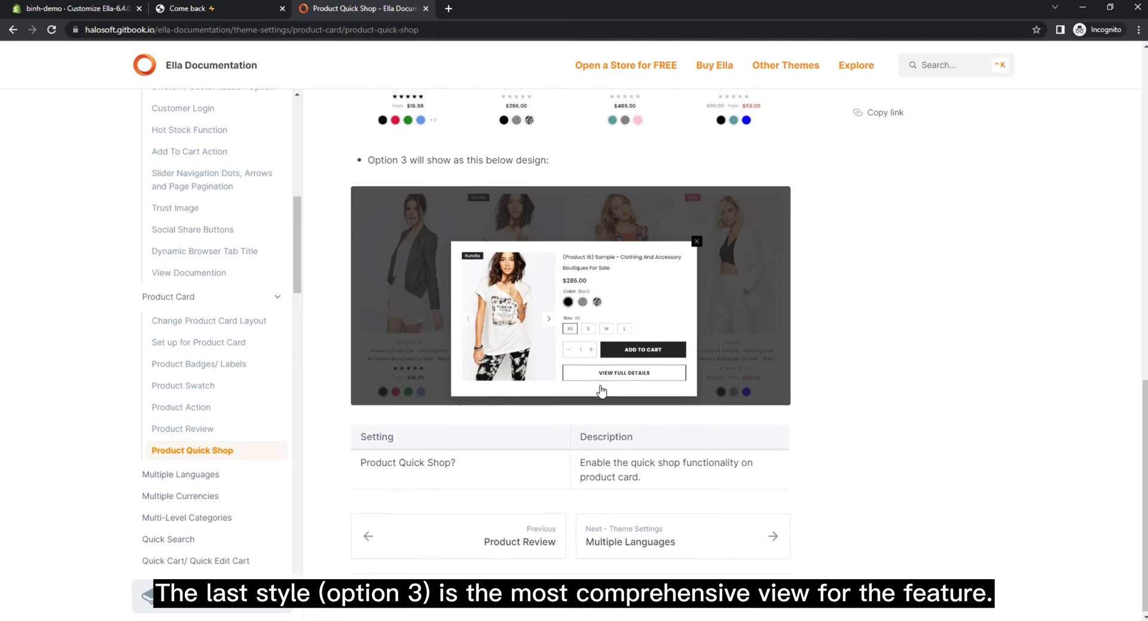
scroll(600, 392, down, 1)
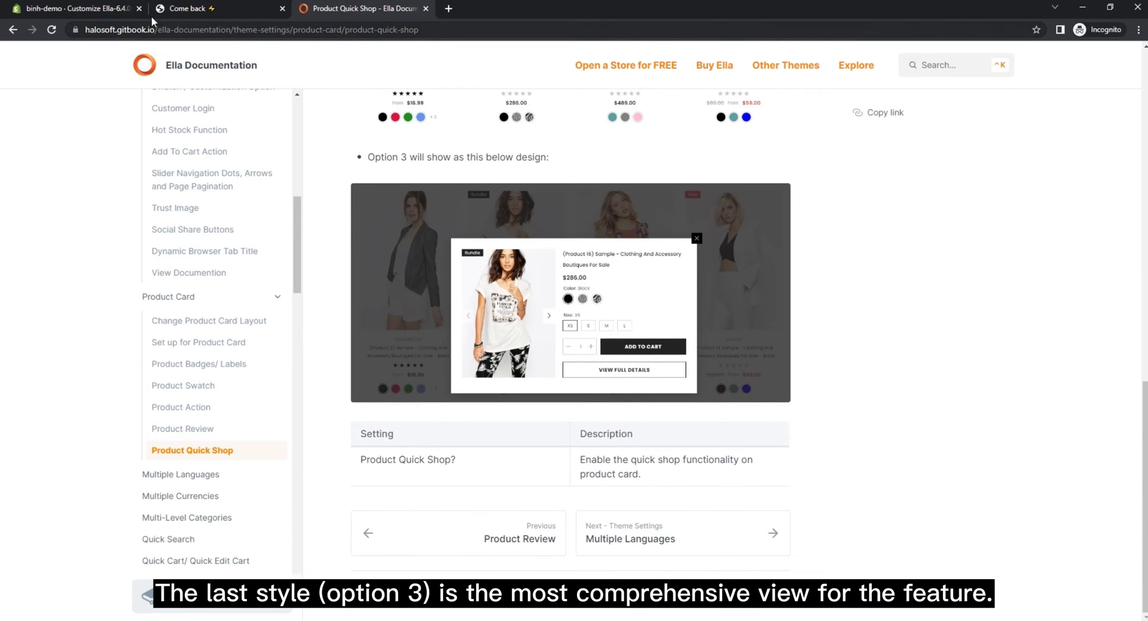
- Change the Quick Shop Option from Option 2 to Option 3 and save the theme
click(103, 10)
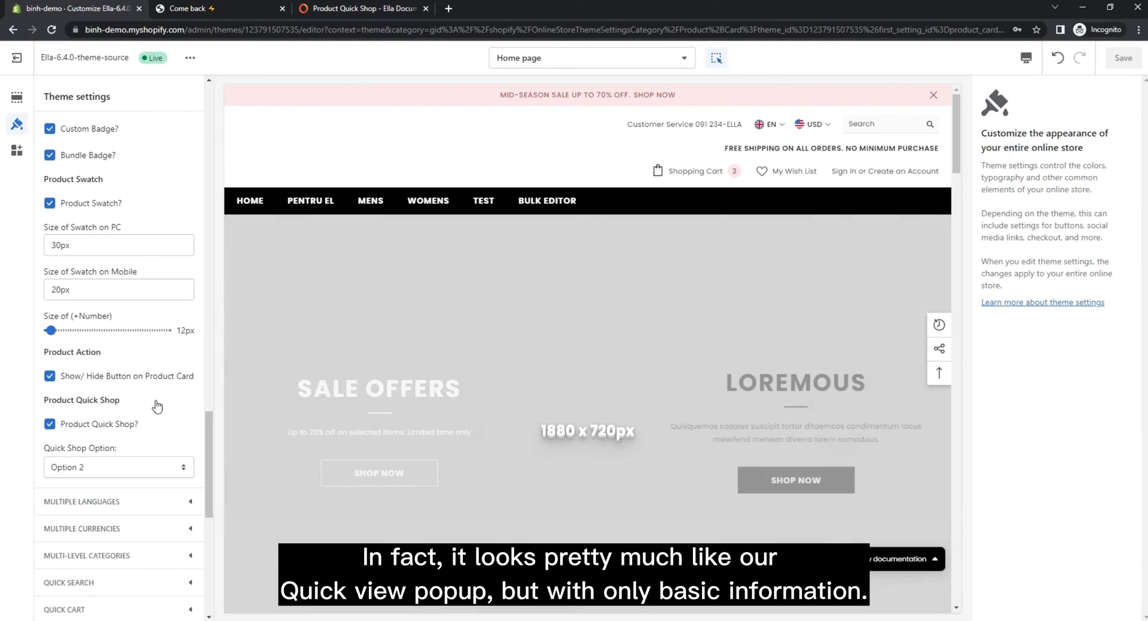
click(118, 468)
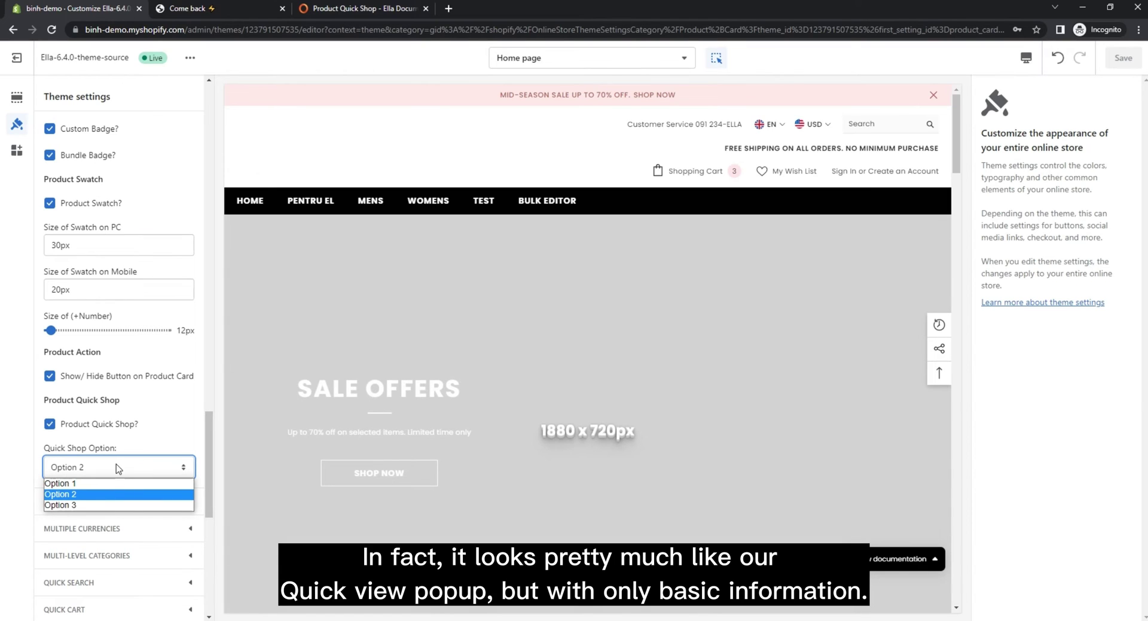
click(85, 506)
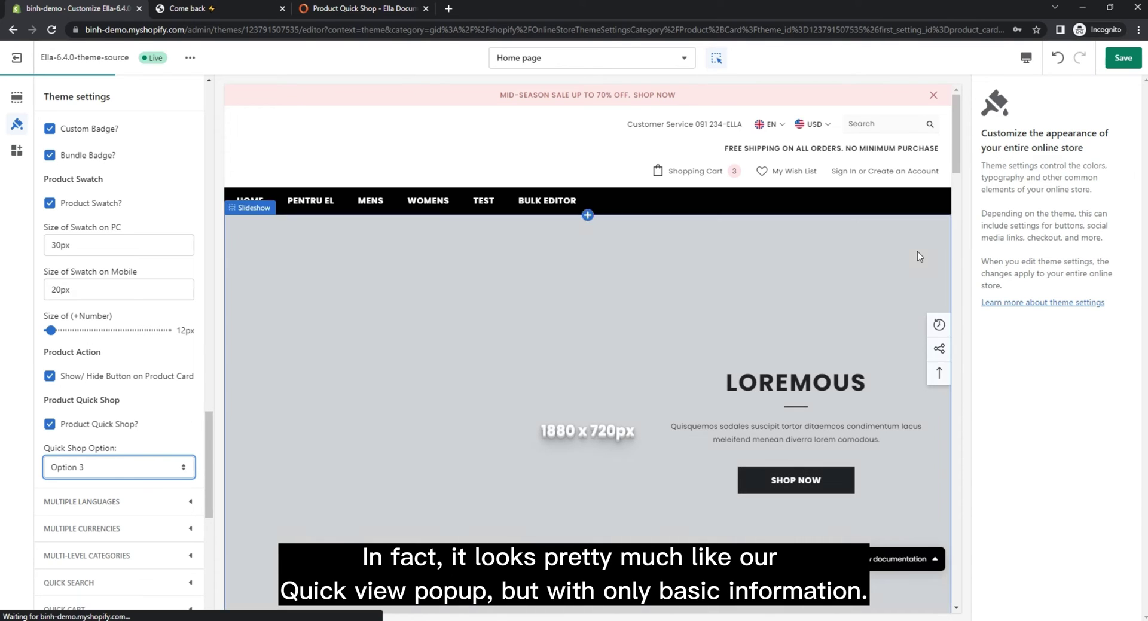
click(1126, 62)
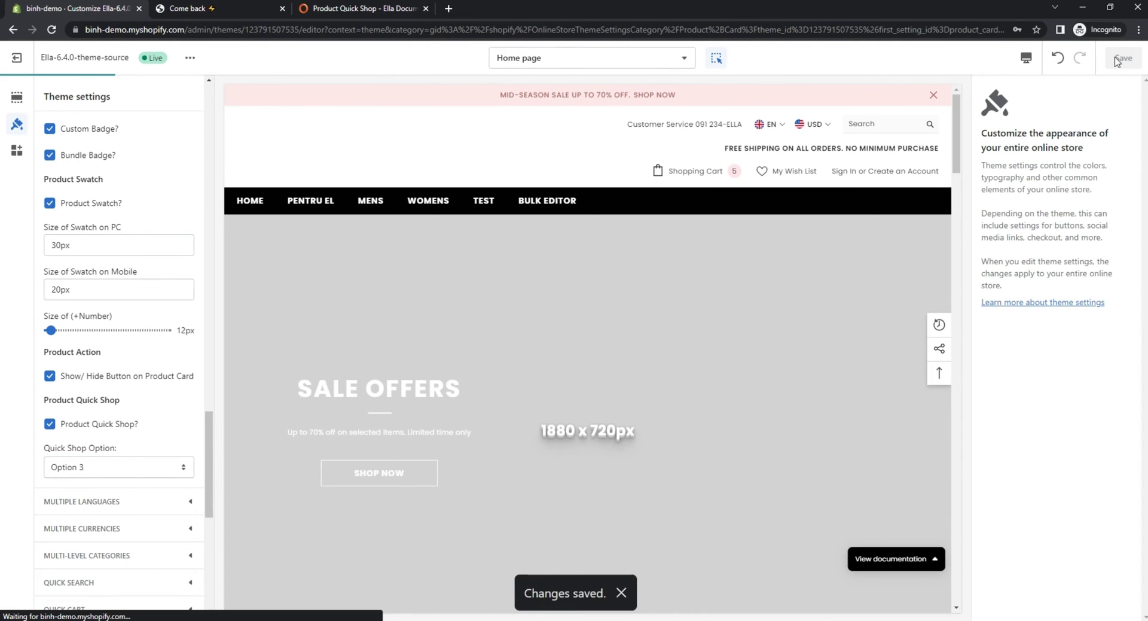
- Reload the storefront and open the Daventry Meers top's quick-shop pop-up
click(233, 9)
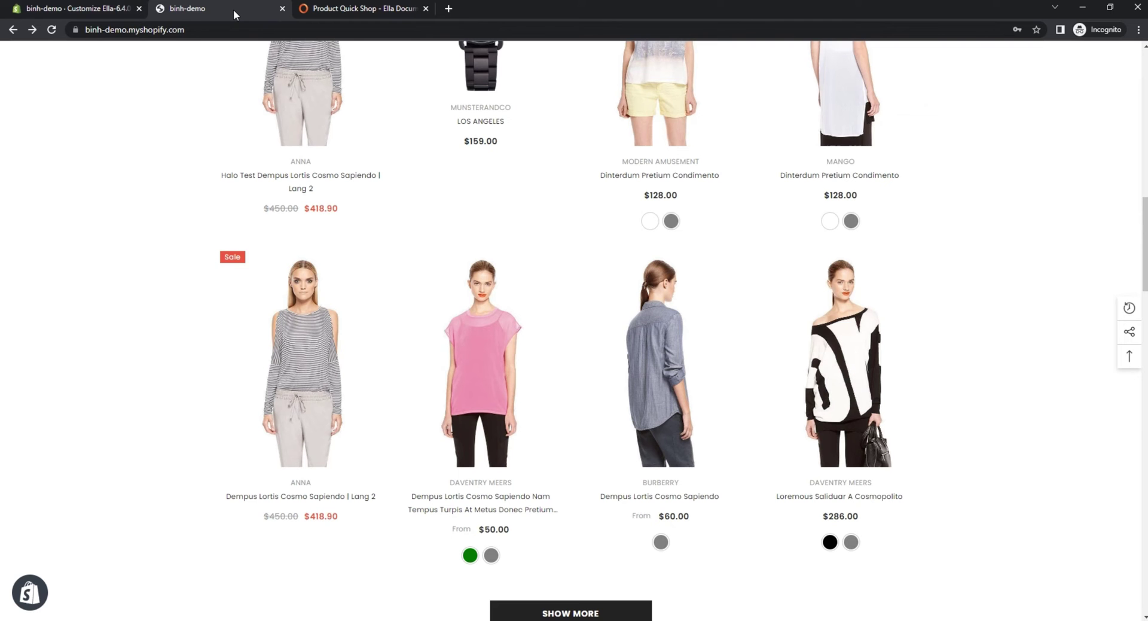
click(271, 51)
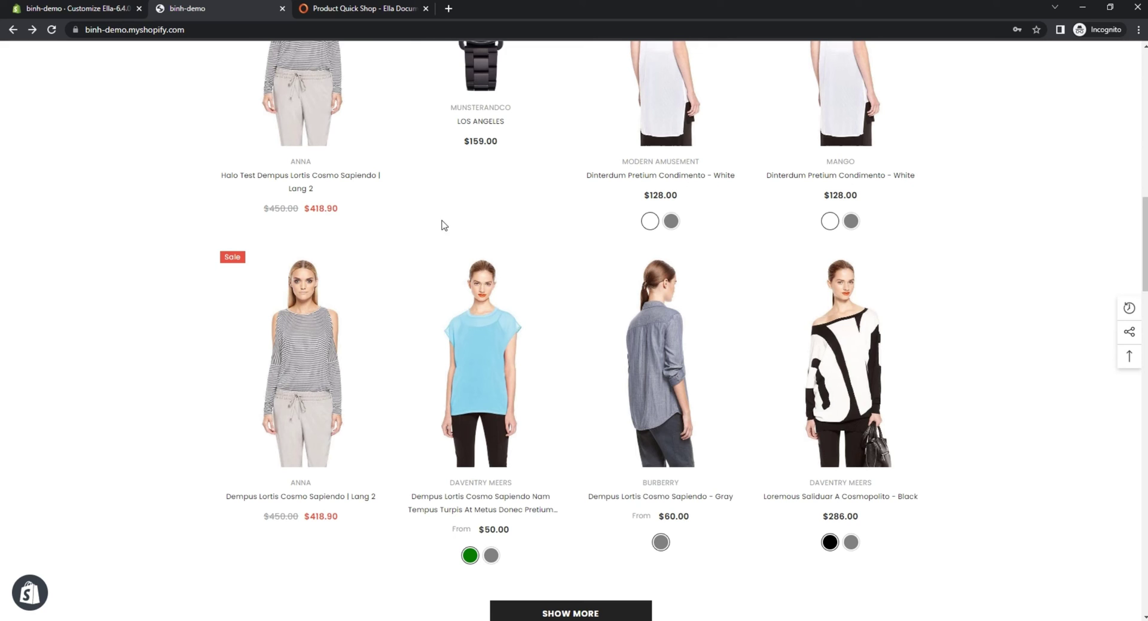
mouse_move(488, 458)
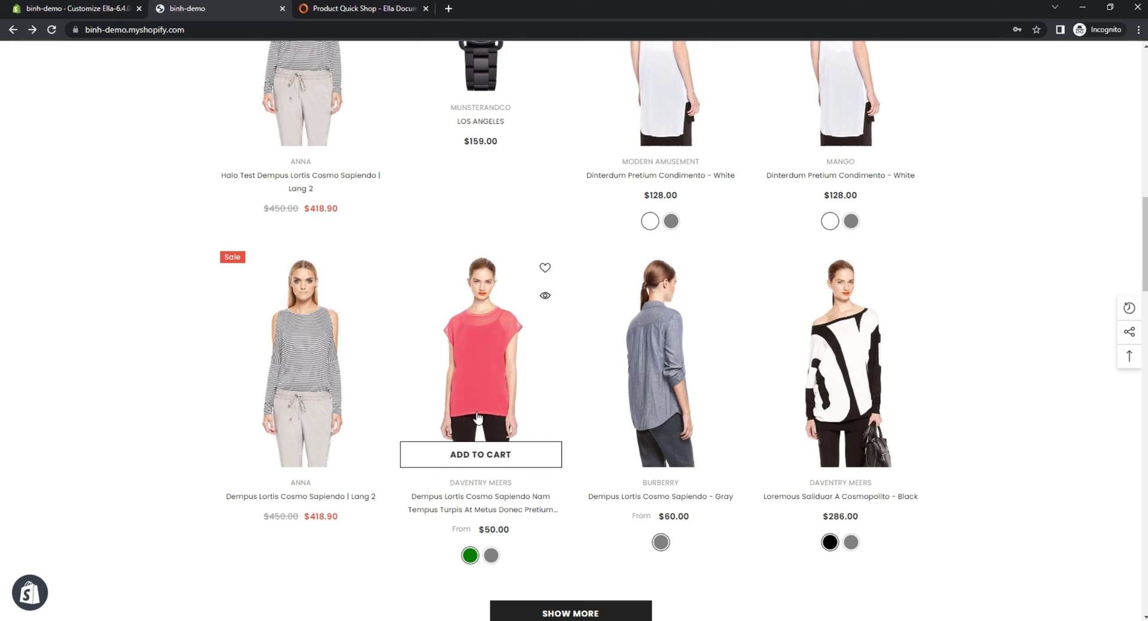
click(487, 458)
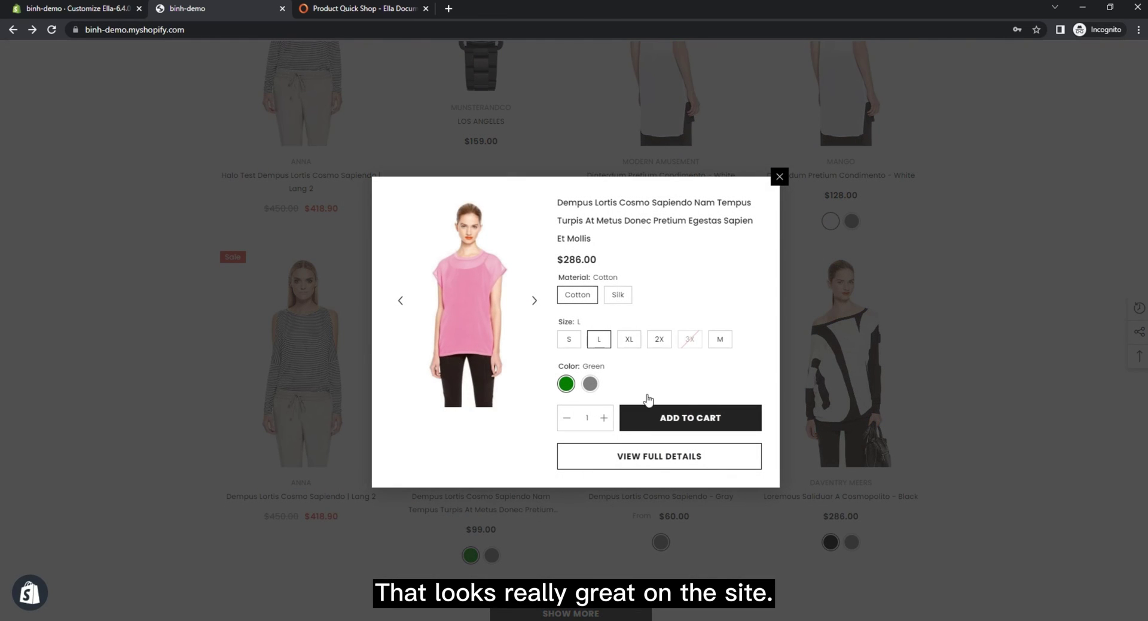
- Choose size 2X and Gray in the pop-up and add the Cotton top to the cart
click(569, 339)
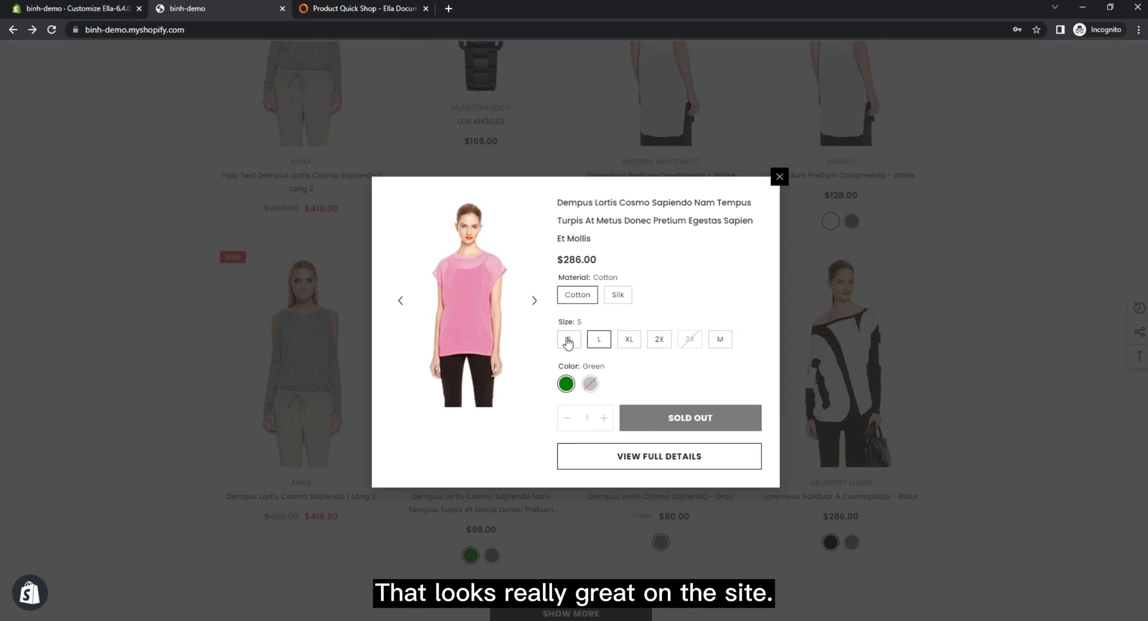
click(658, 345)
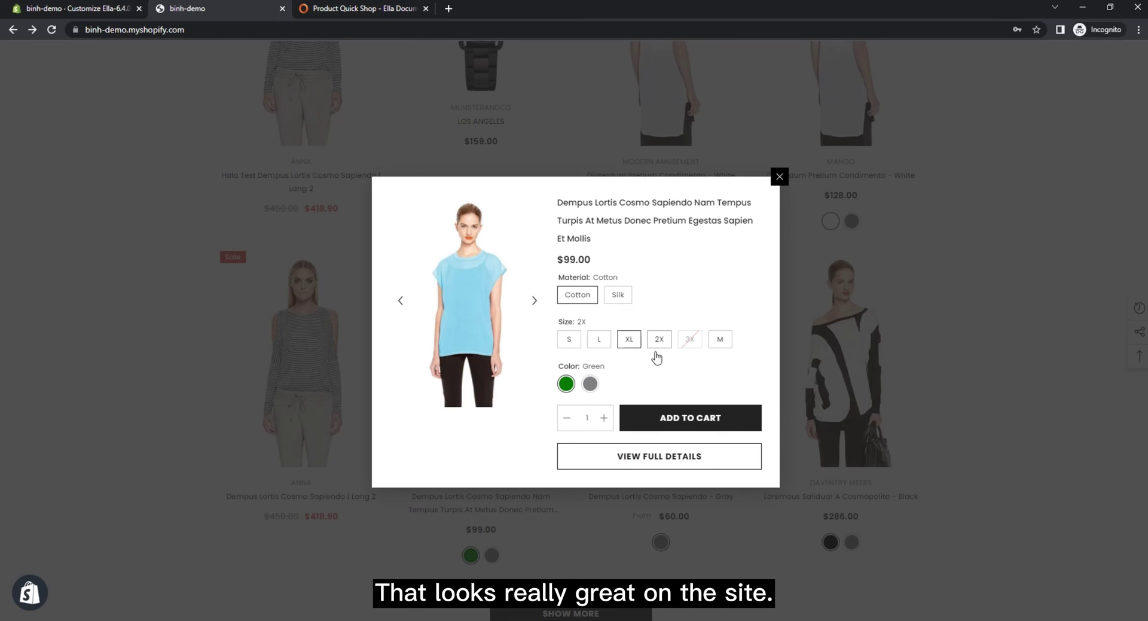
click(590, 384)
click(604, 418)
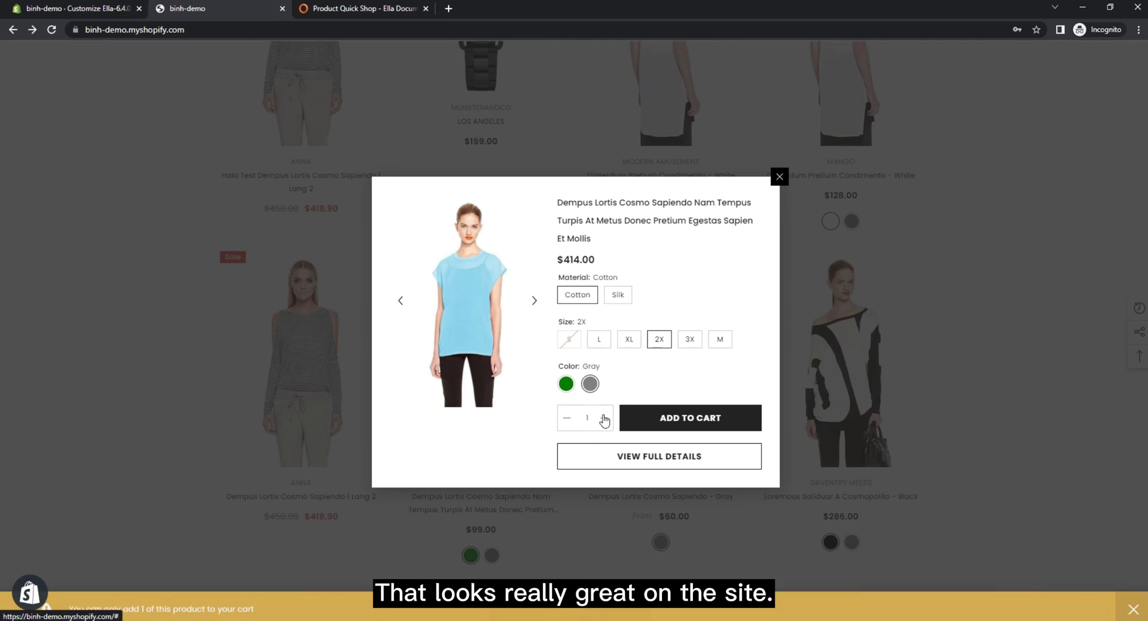
click(676, 421)
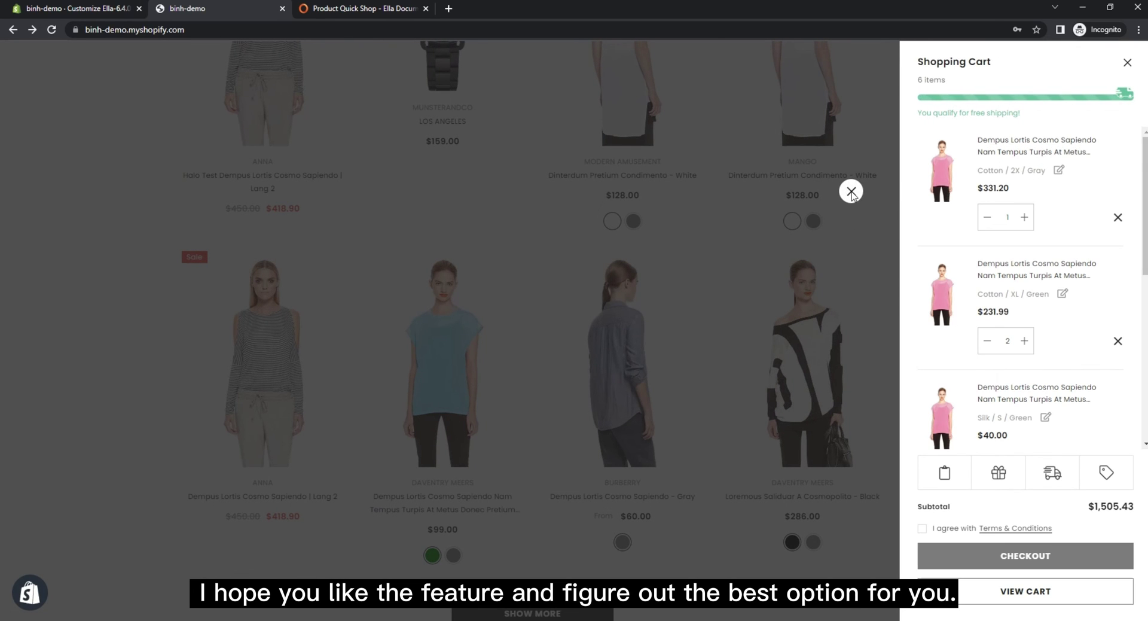
- Close the cart drawer, reopen the Daventry Meers quick-shop pop-up, and advance two product images
click(851, 192)
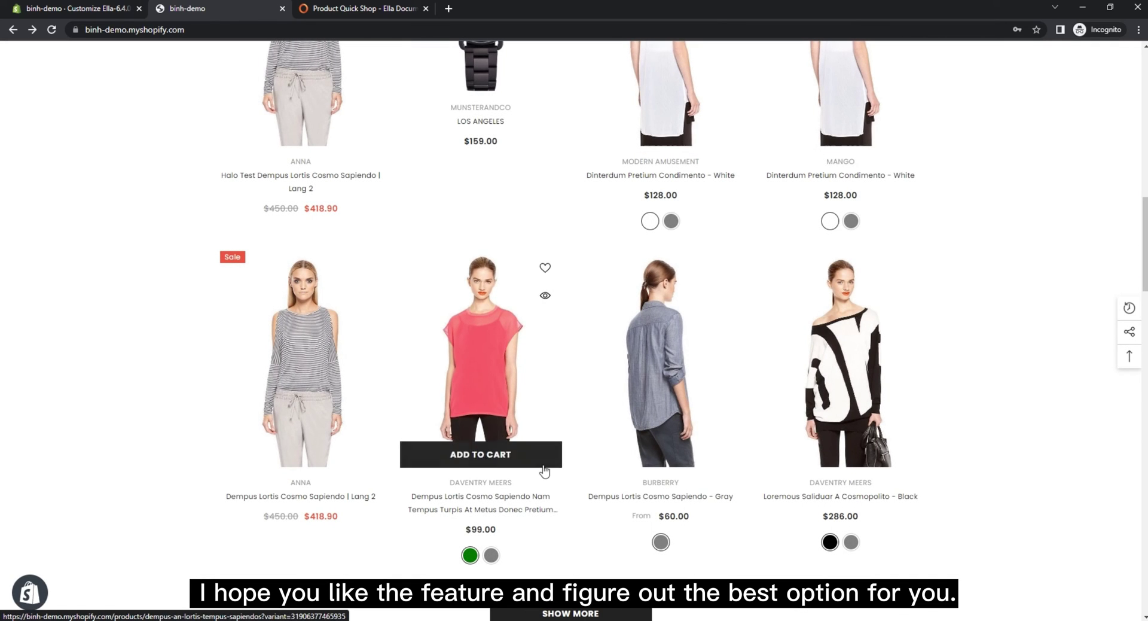
click(480, 456)
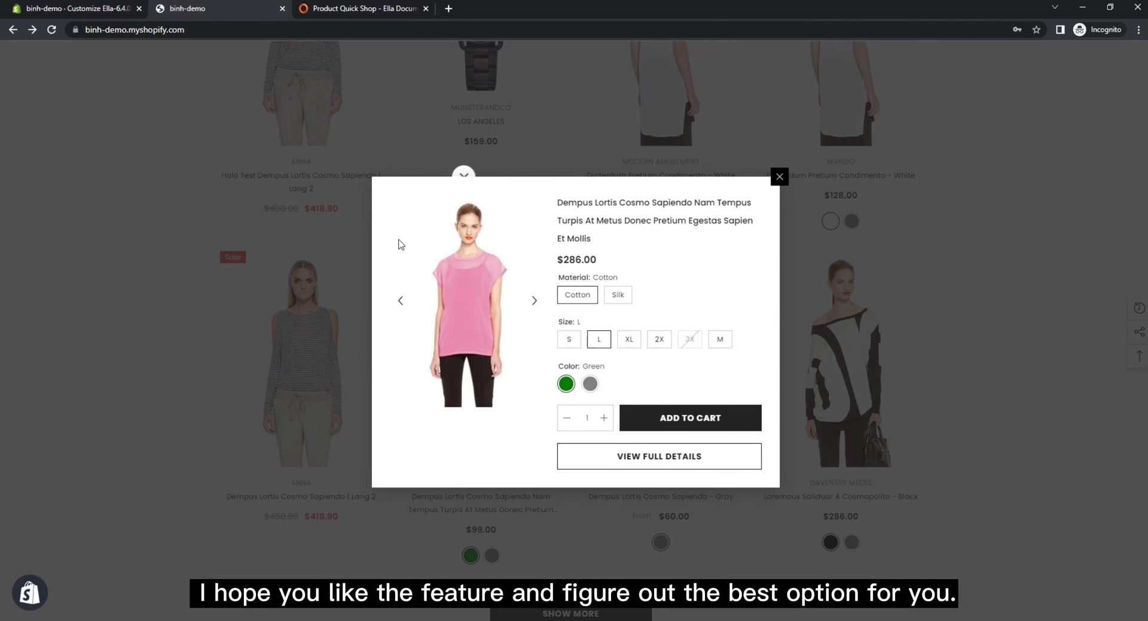
click(534, 302)
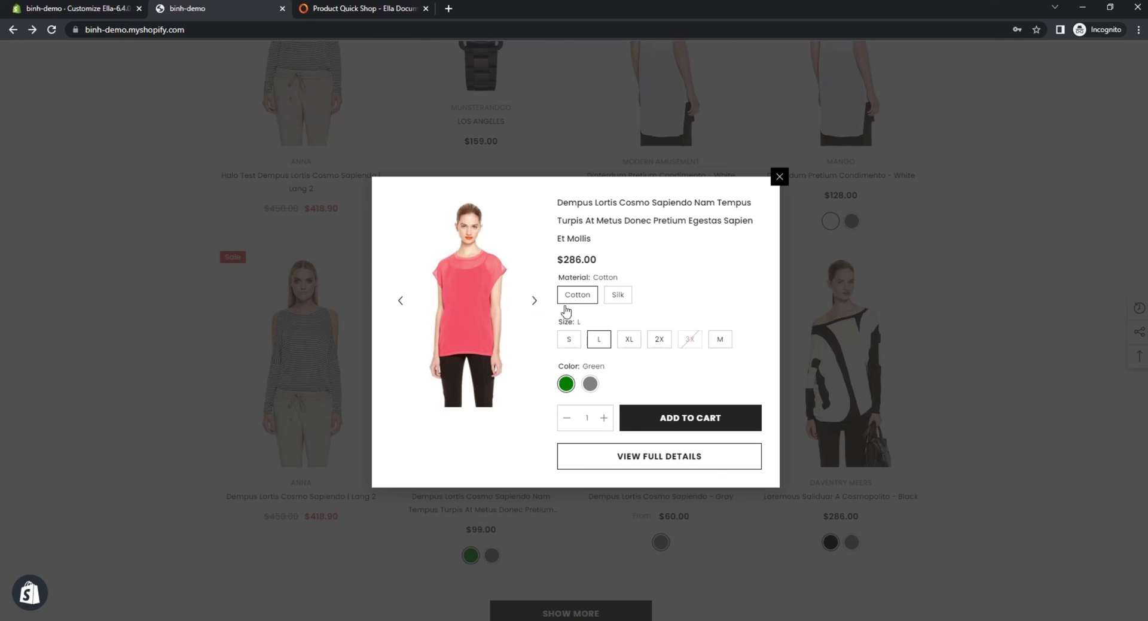
click(537, 303)
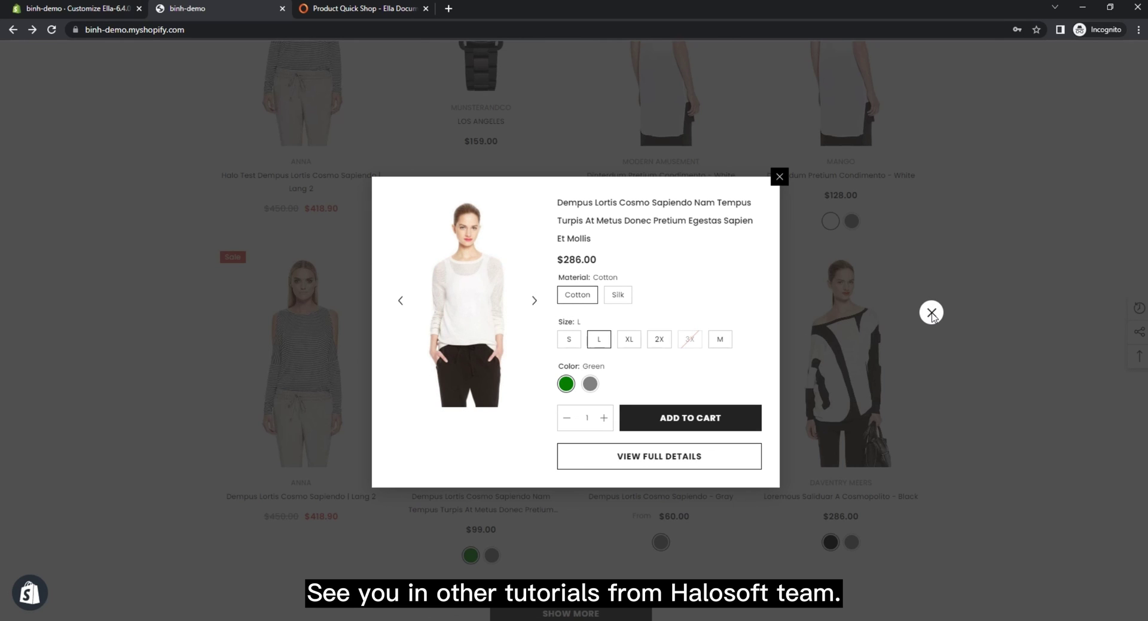